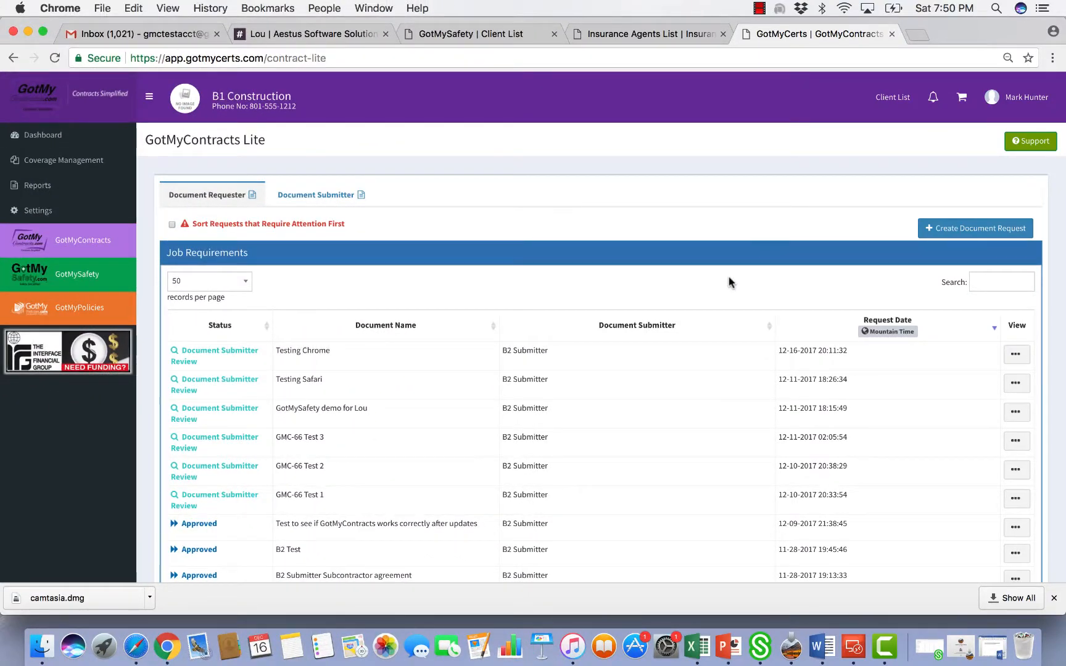
Start a new document request from the GotMyContracts Lite requests list
left_click(963, 234)
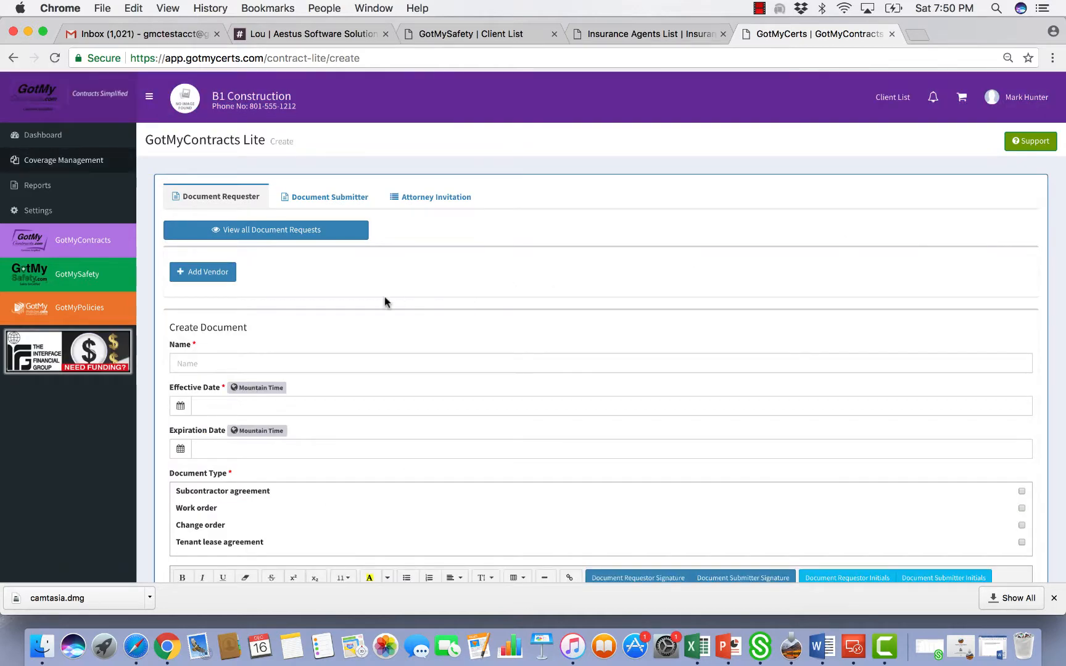
Add the existing vendor B2 Submitter (Beta Two) to the request without creating a new vendor
left_click(212, 279)
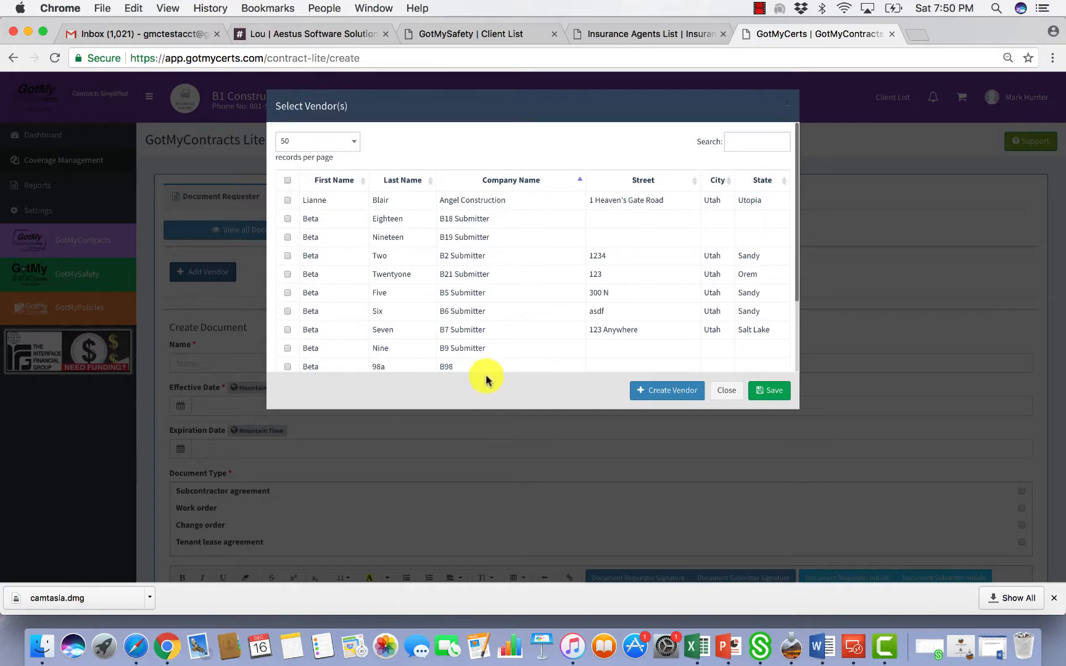
left_click(656, 393)
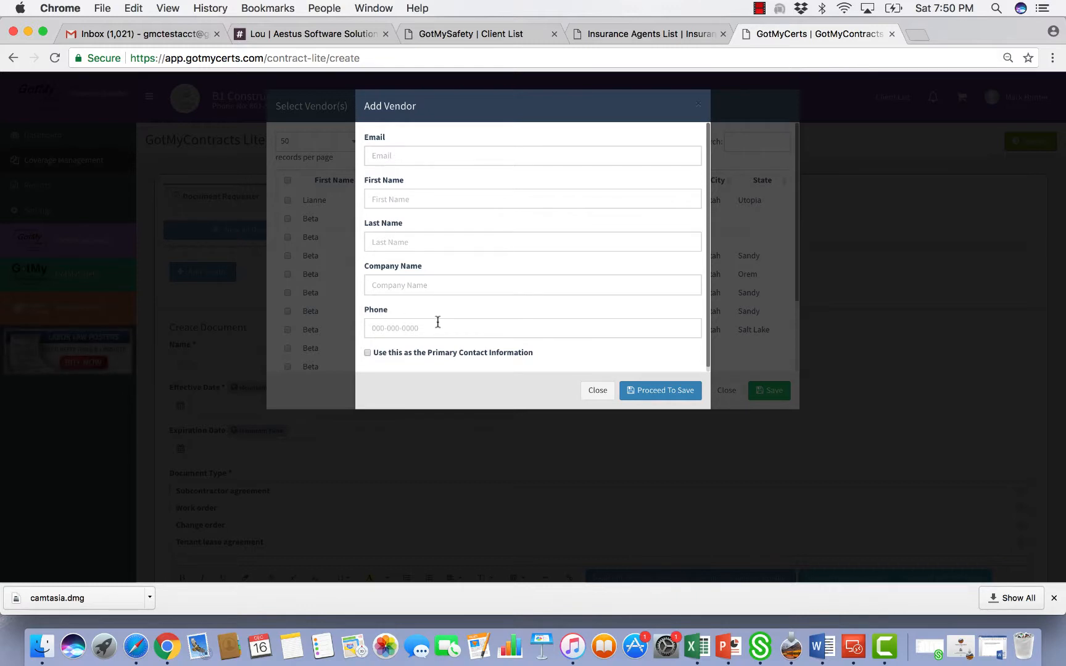
left_click(587, 391)
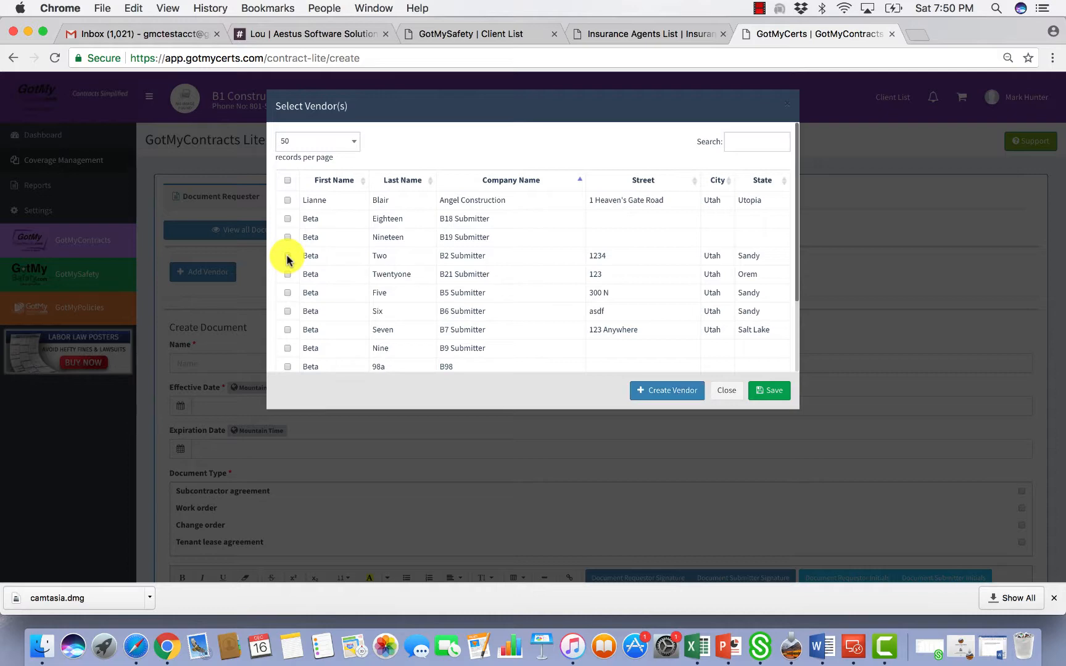
left_click(288, 255)
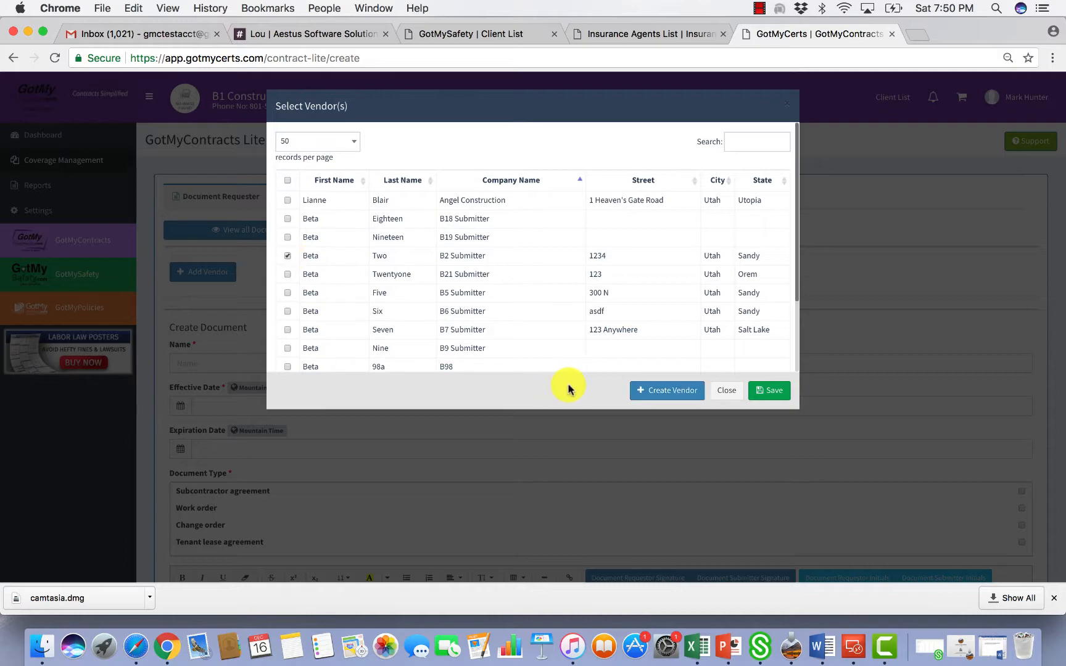
left_click(764, 393)
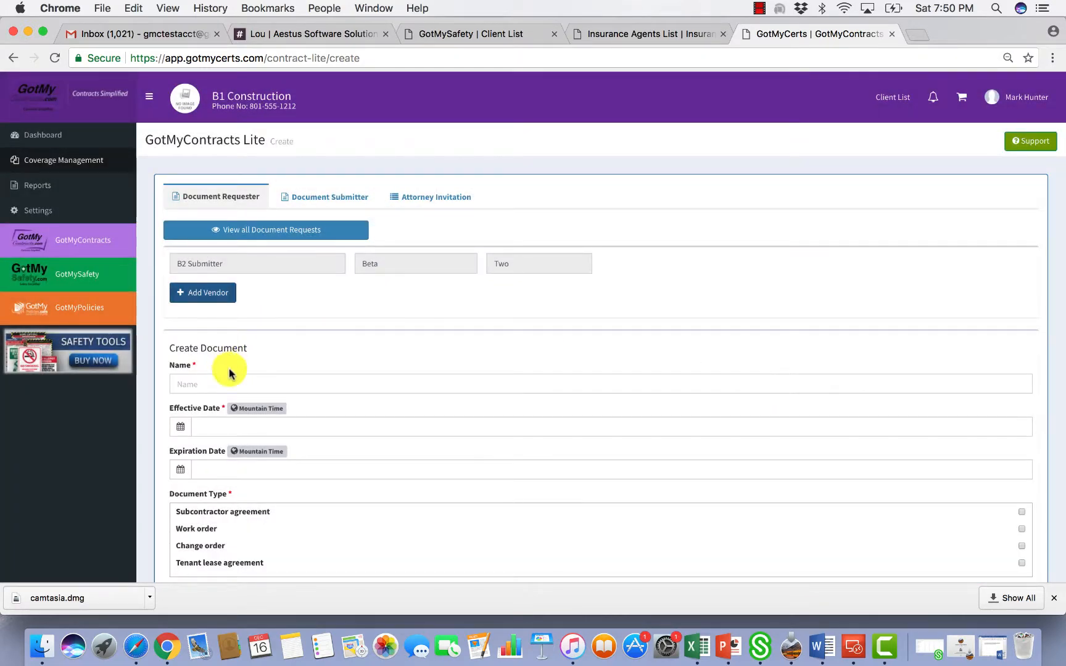
Name the request 'B2 Submitter Subcontractor Agreement'
left_click(219, 388)
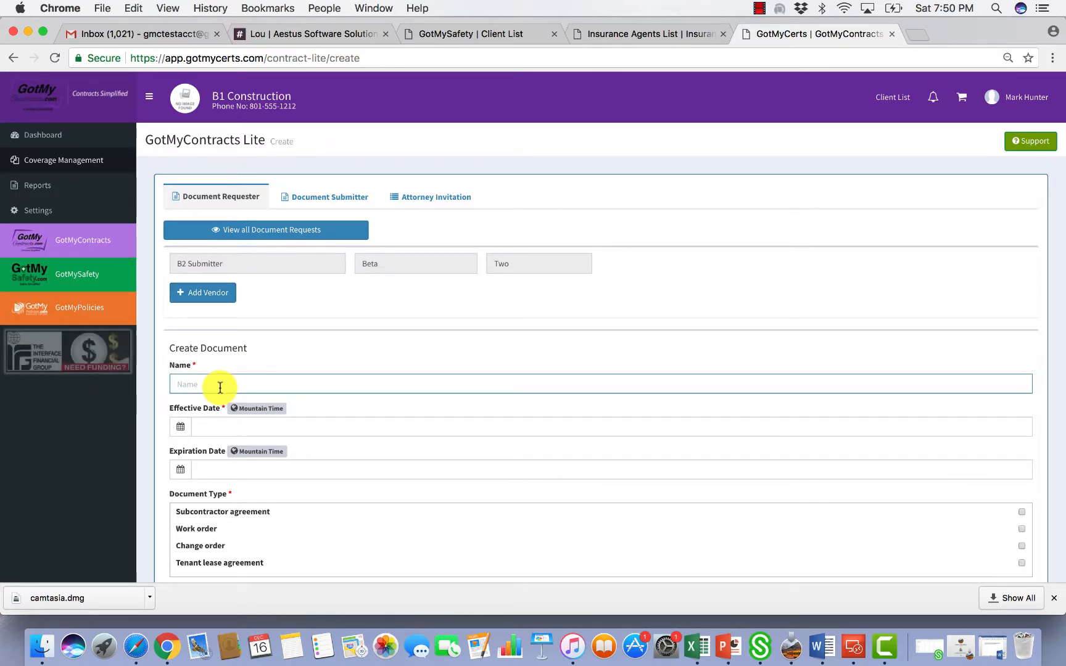
type("B2 Submitter Subcontractor Ag")
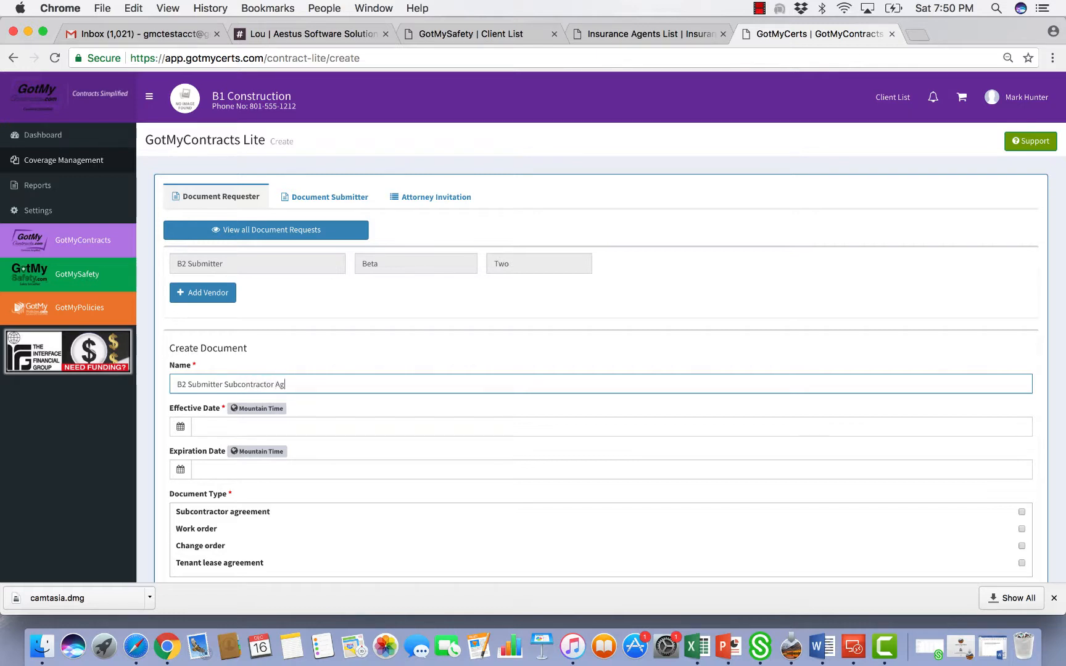
type("reement")
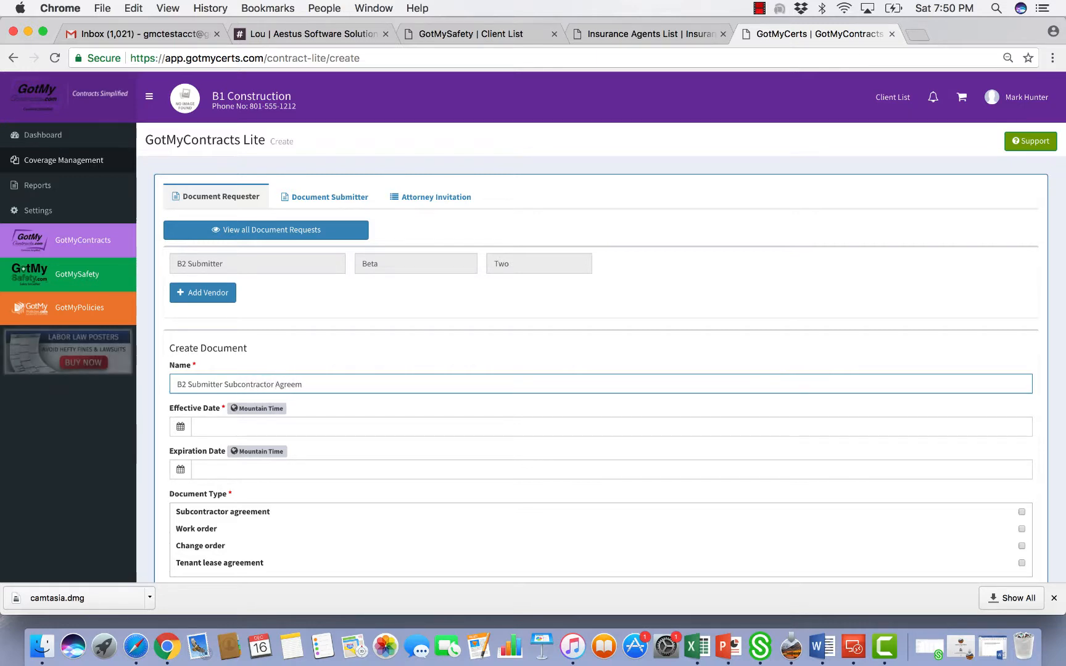
Set the effective date to 12/16/2017 and the document type to Subcontractor agreement
left_click(240, 426)
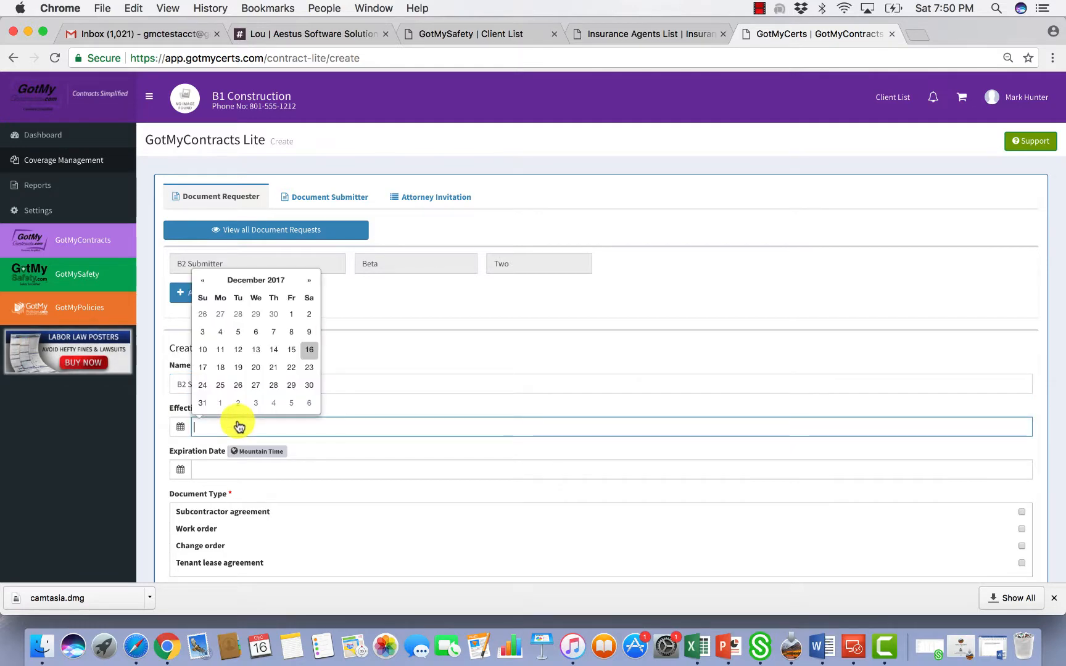
left_click(310, 350)
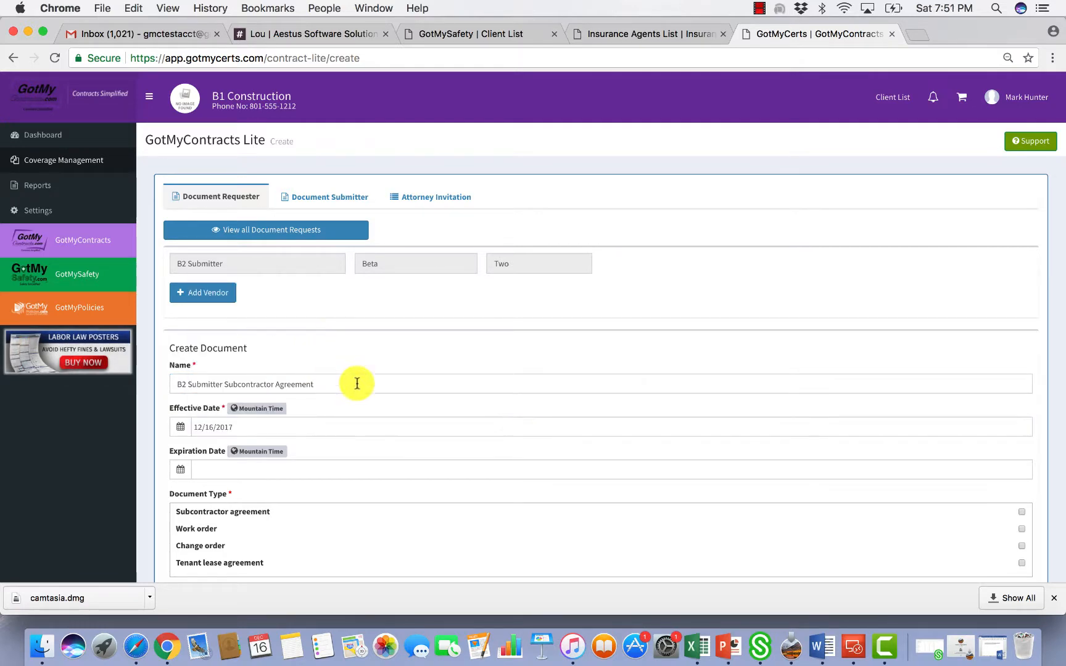
scroll(390, 417, "down", 5)
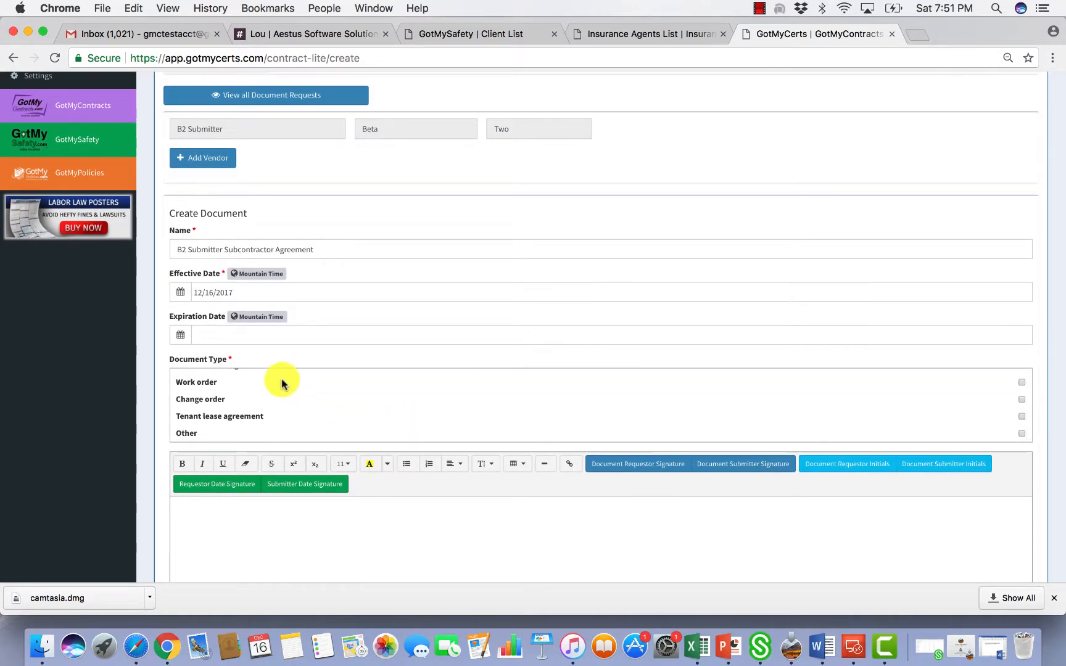
scroll(630, 399, "up", 3)
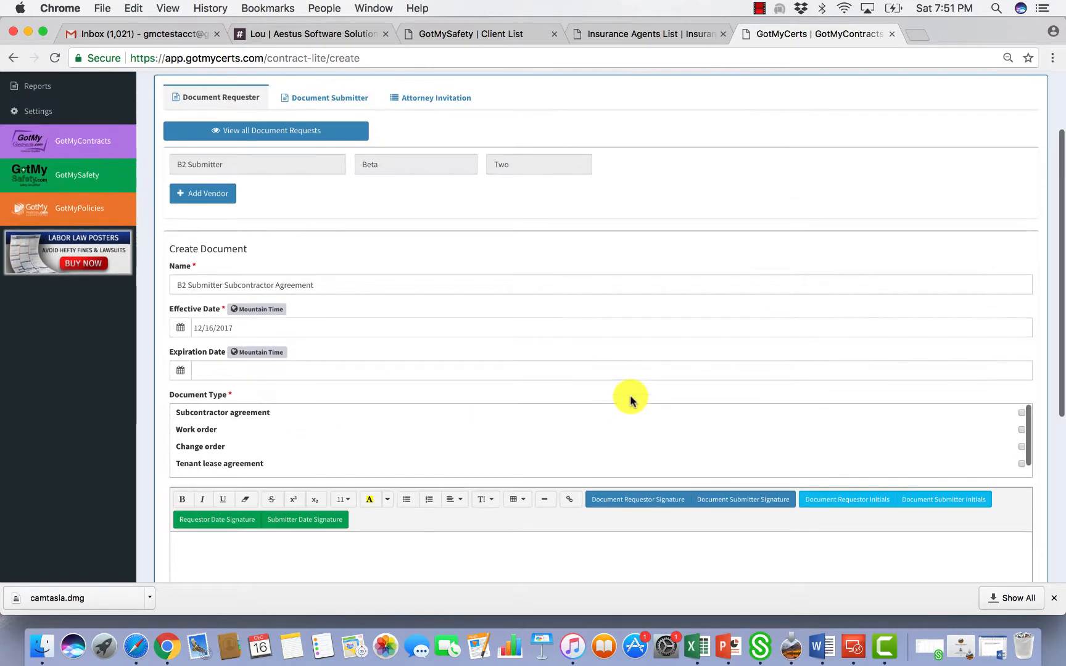
left_click(1018, 413)
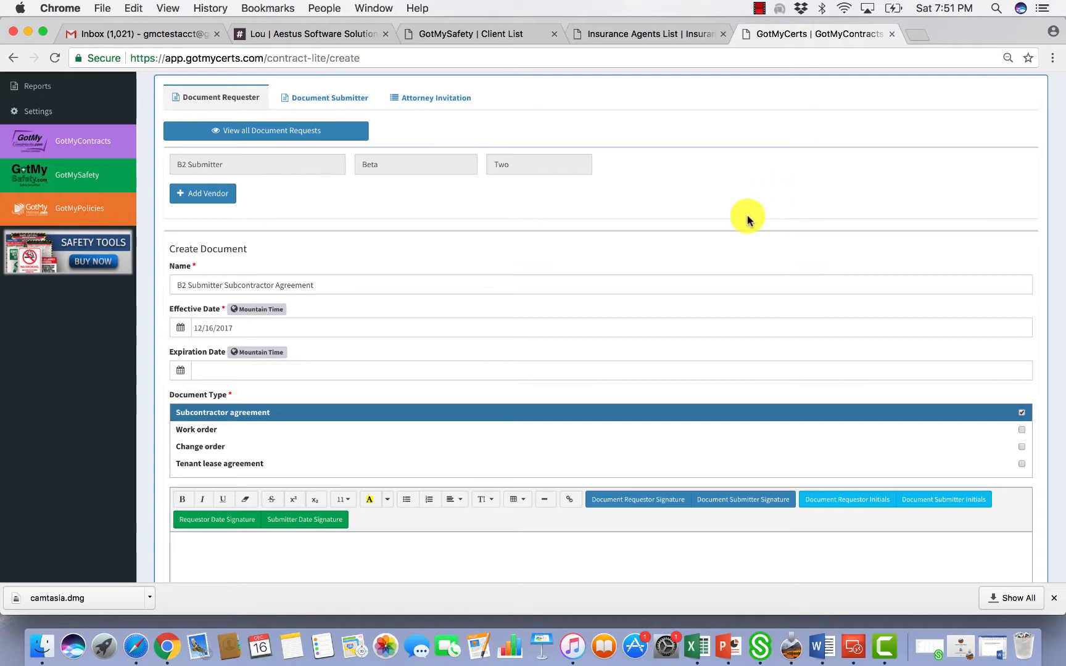
scroll(744, 216, "down", 5)
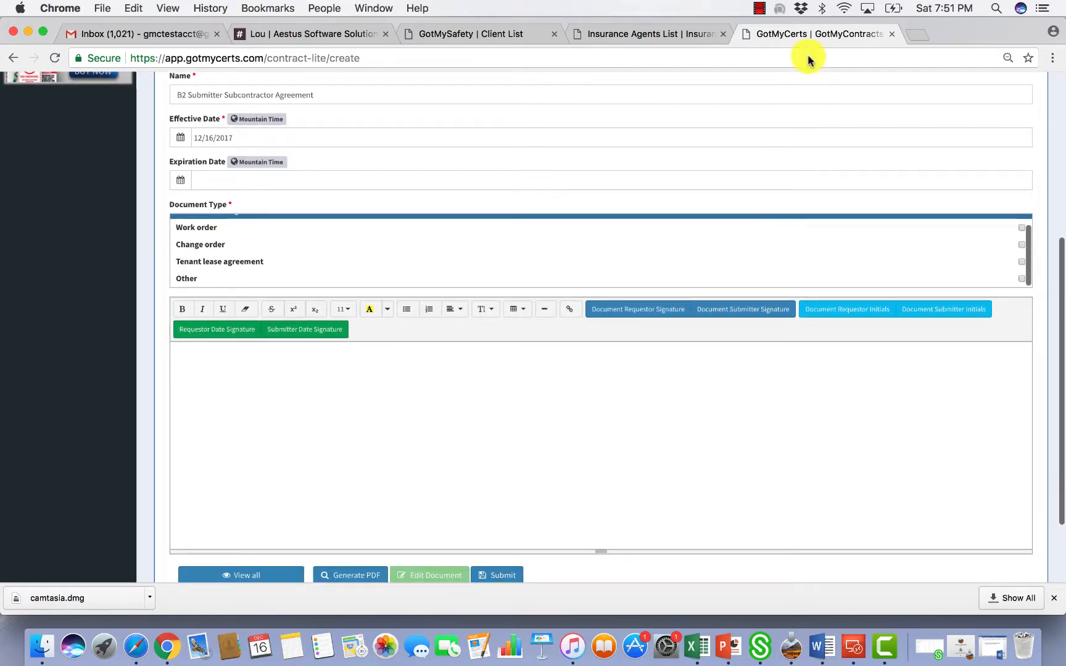
left_click(801, 8)
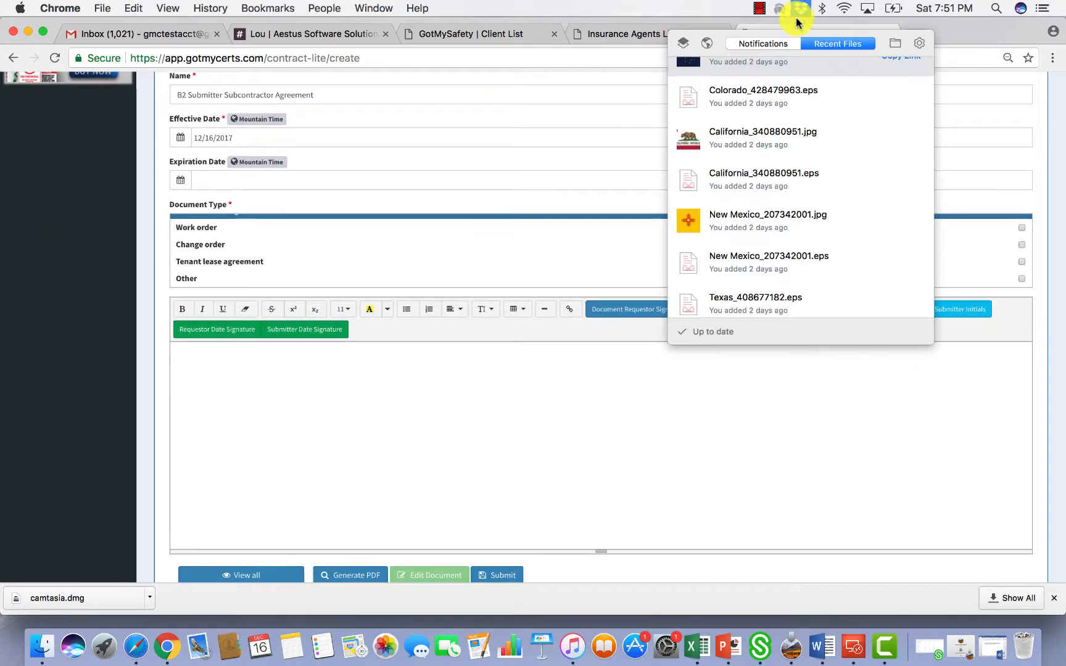
Open 'Master Subcontractor Agreement v.1 GENERIC.docx' from the SUBCONTRACTOR AGREEMENTS LONG VERSION folder
left_click(894, 45)
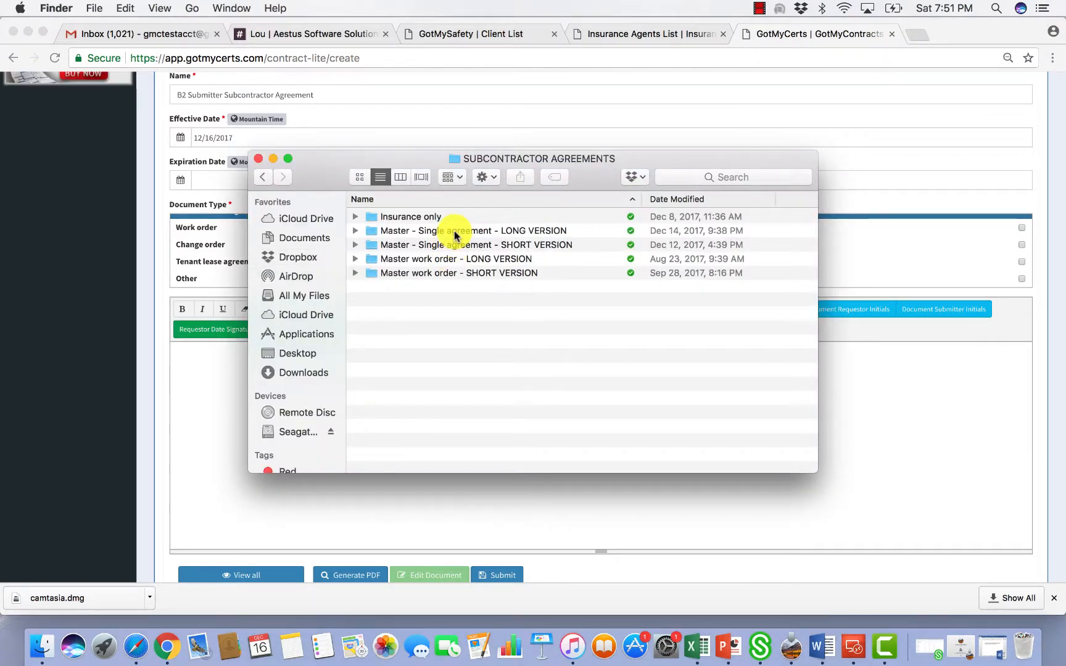
double_click(455, 232)
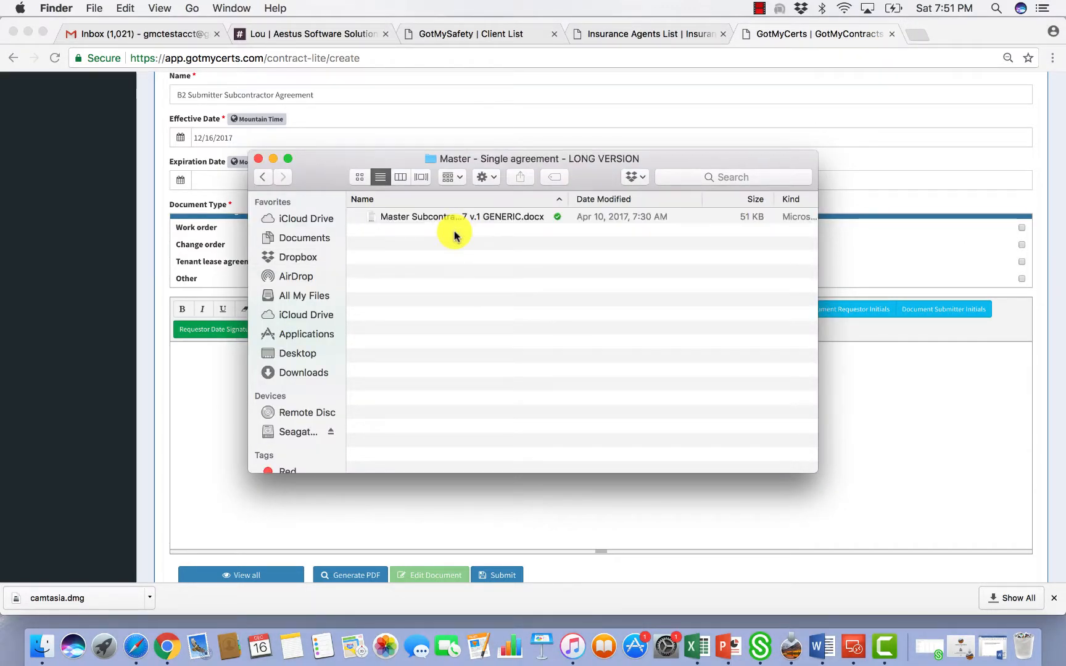
double_click(451, 218)
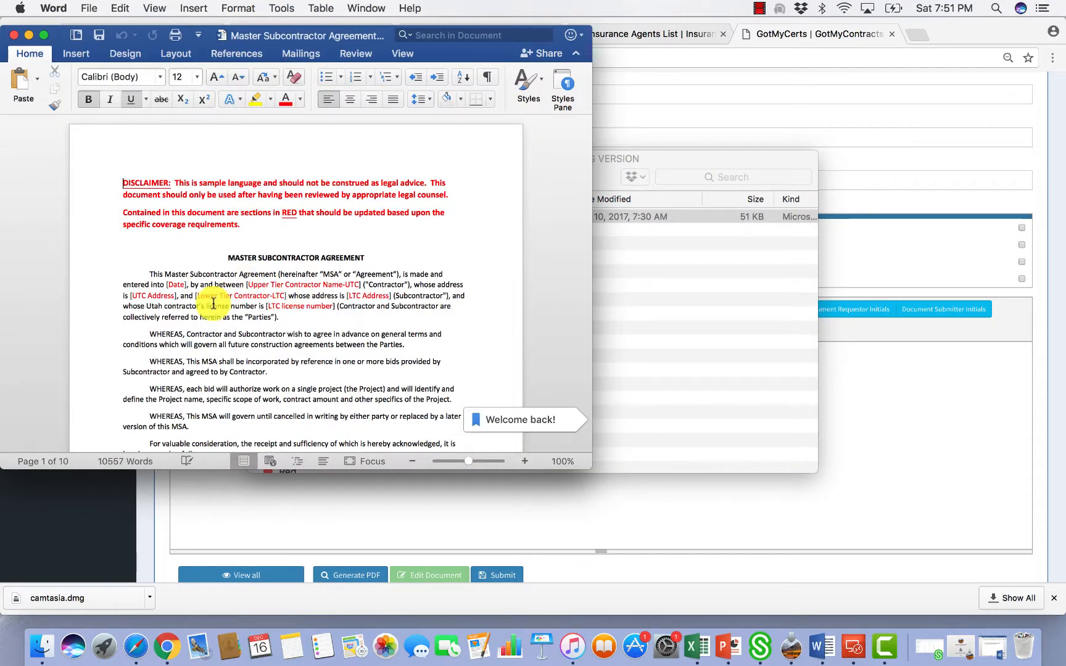
Copy the whole master agreement text in Word and minimize the Word window
key("super+a")
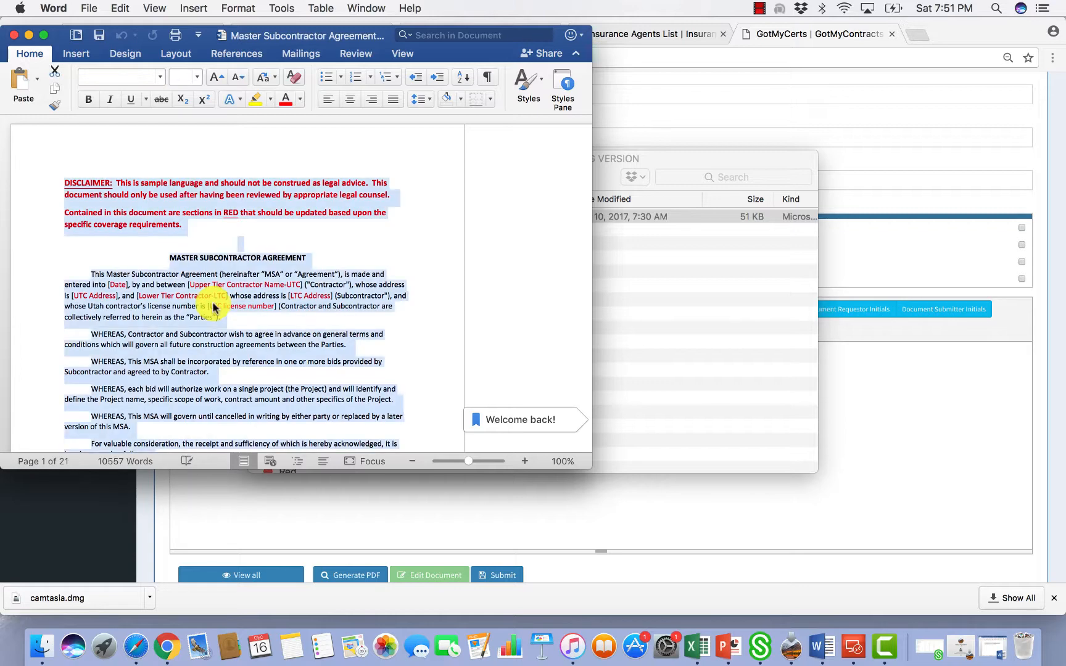
right_click(213, 306)
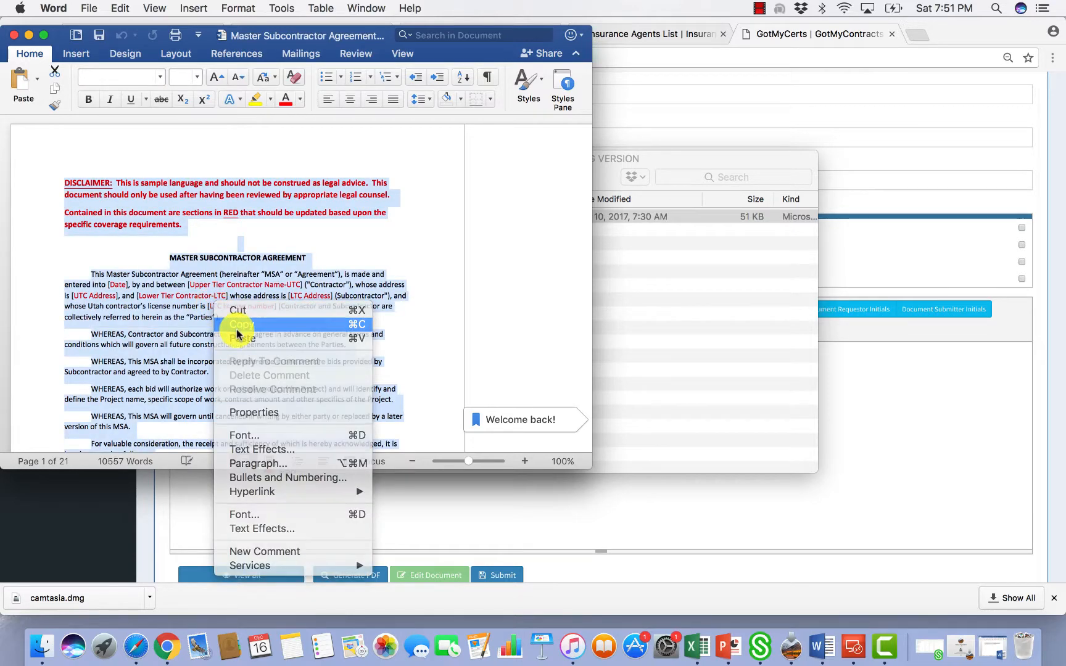
left_click(233, 324)
left_click(28, 35)
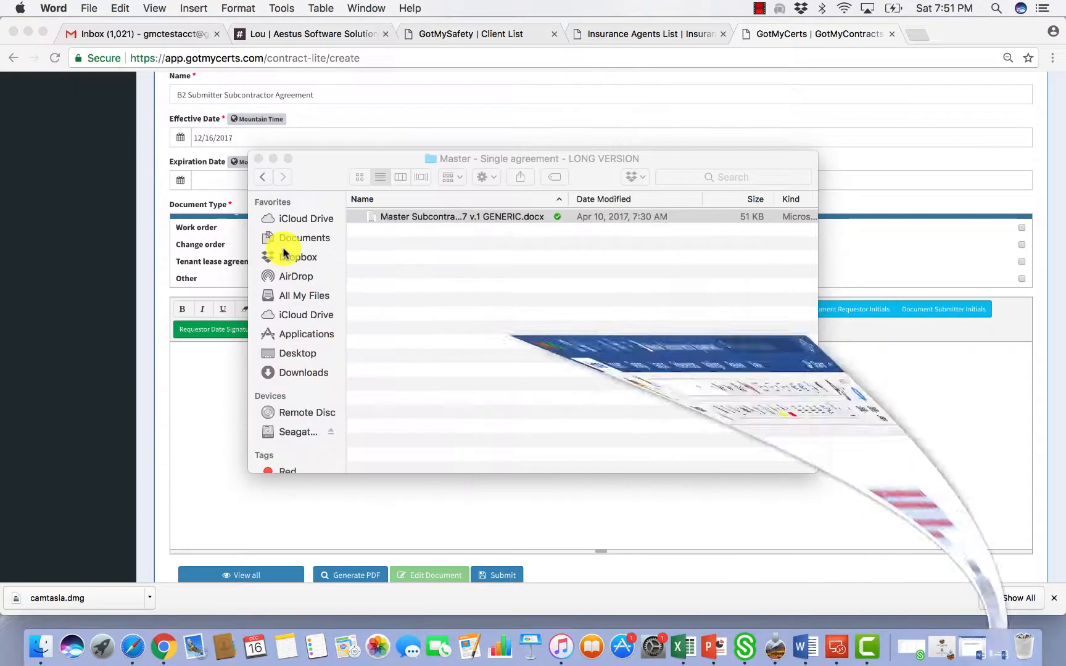
Paste the copied agreement text into the request's contract body
left_click(273, 158)
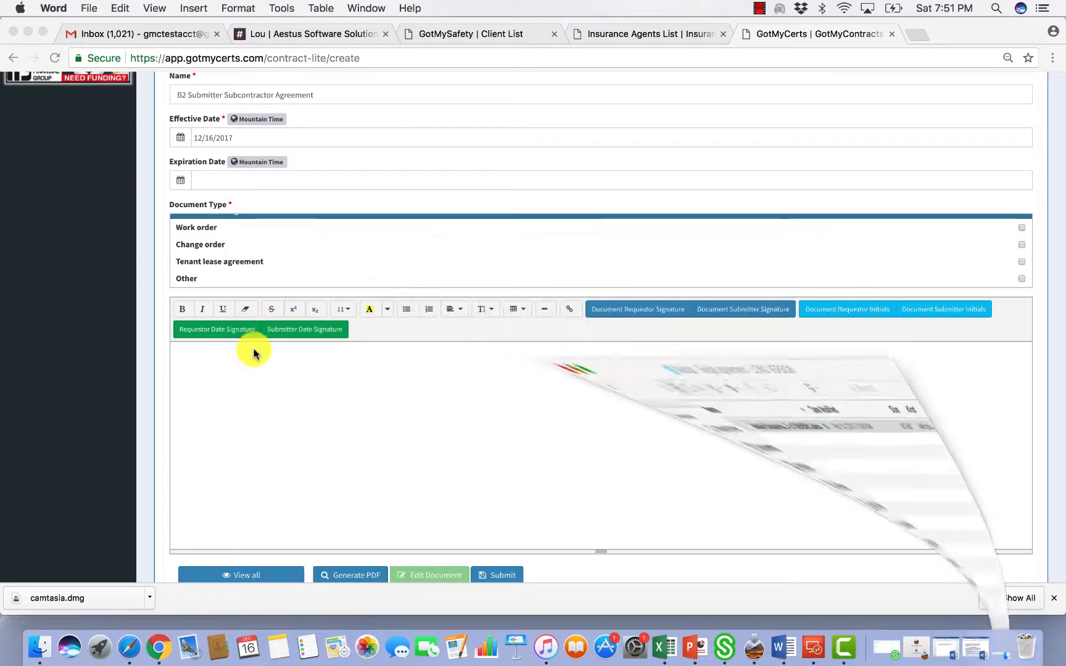
right_click(197, 357)
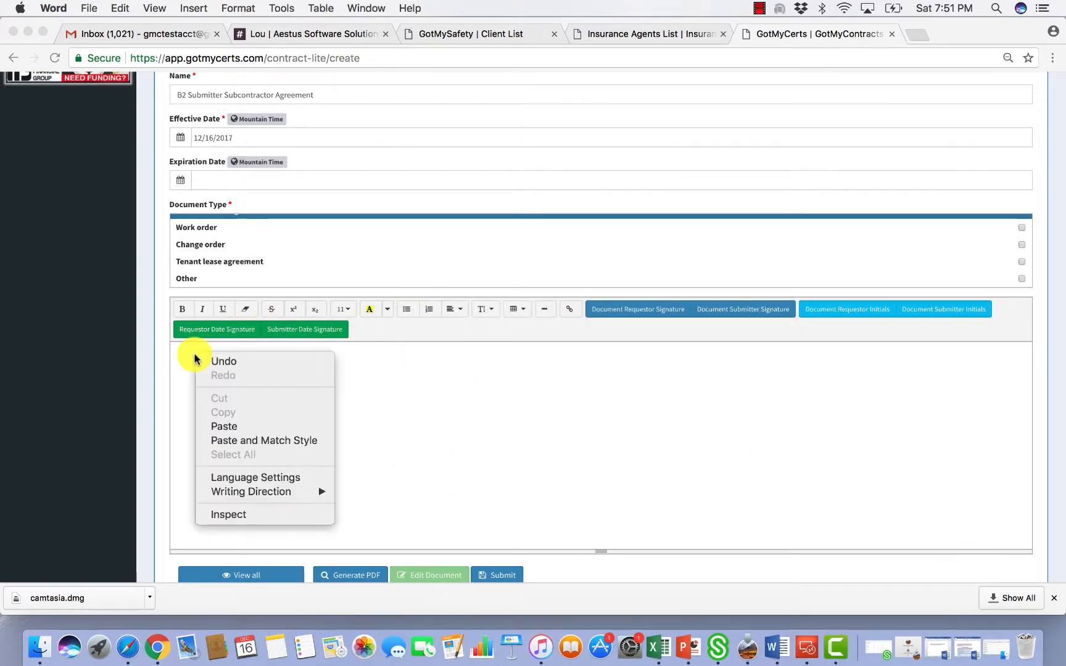
left_click(216, 425)
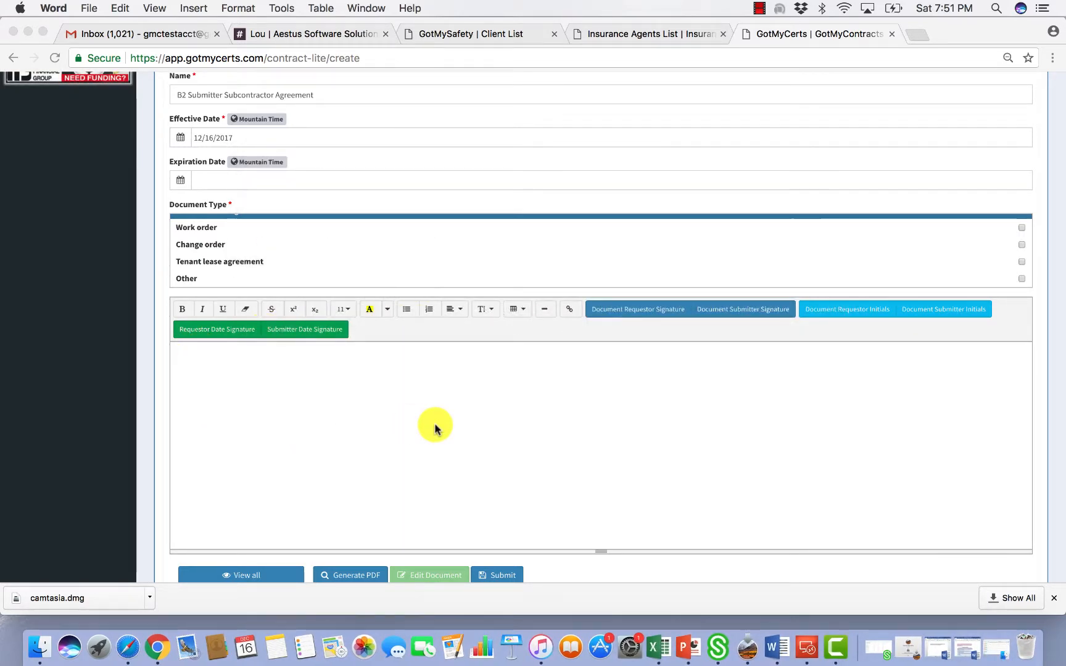
Delete the red DISCLAIMER paragraph at the top of the agreement
scroll(426, 427, "up", 10)
scroll(435, 429, "up", 20)
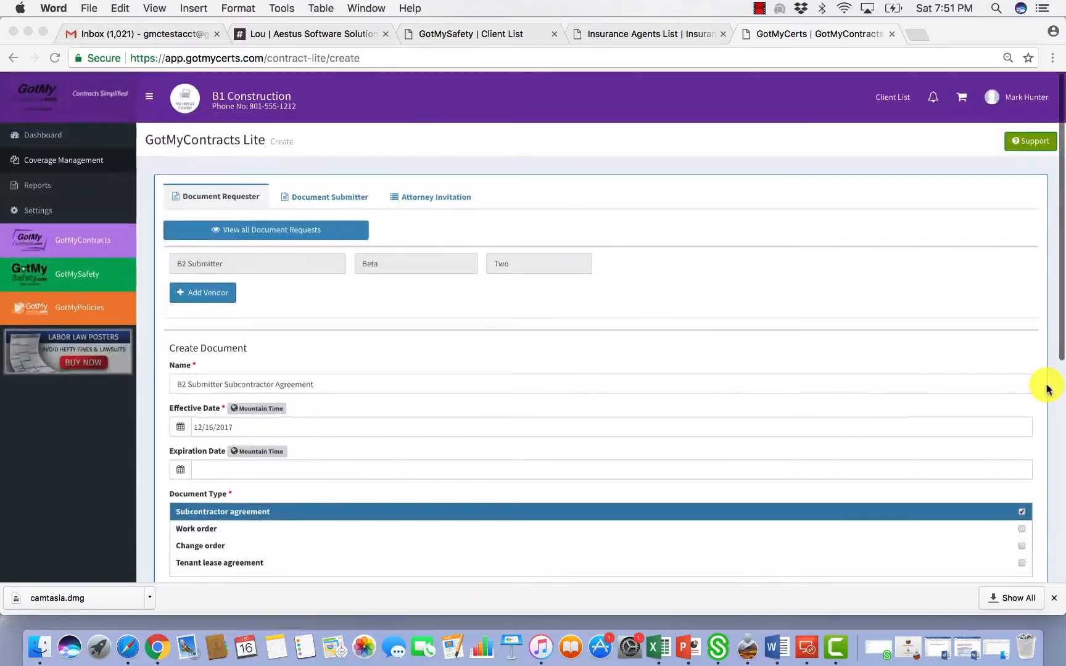
scroll(1047, 388, "down", 7)
left_click_drag(176, 255, 555, 283)
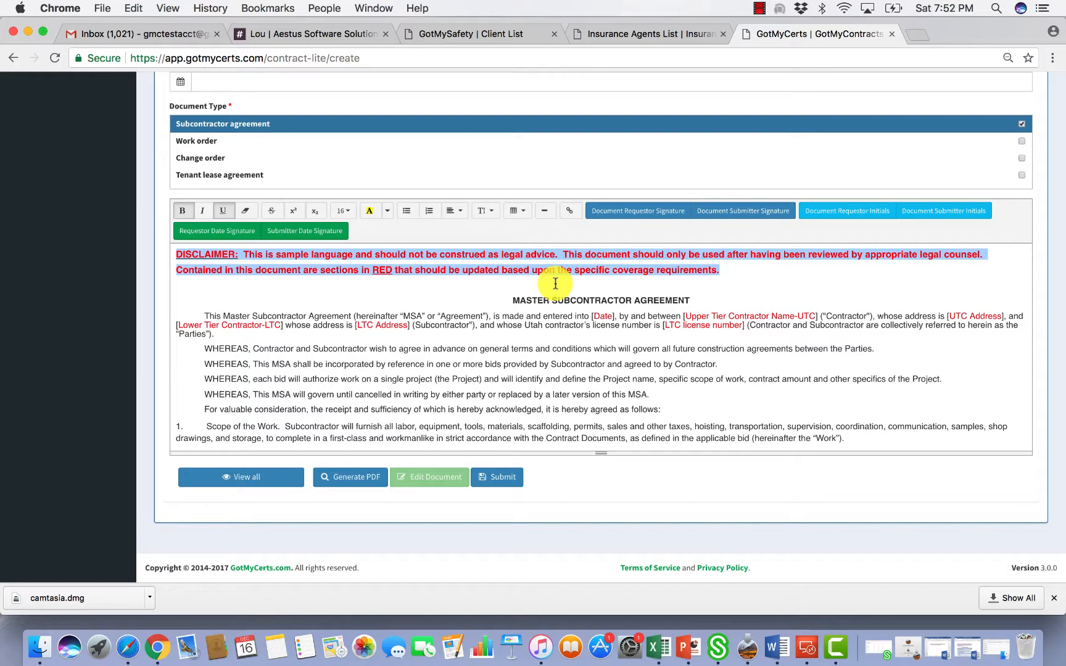
key("BackSpace")
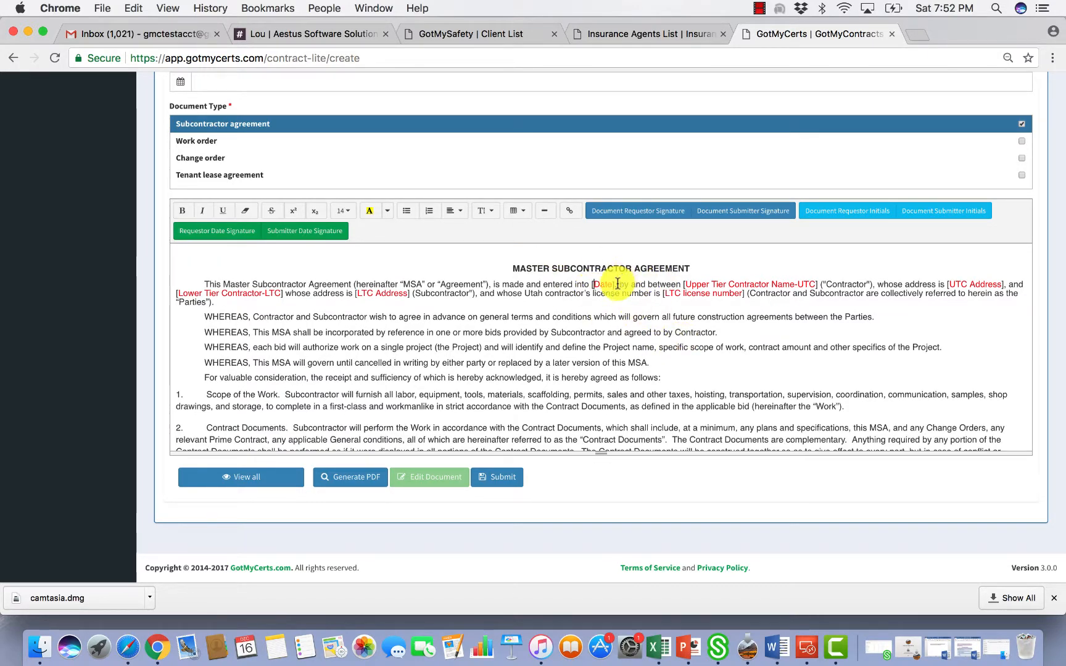
Replace the [Date] placeholder after 'entered into' with 12-25
left_click(615, 285)
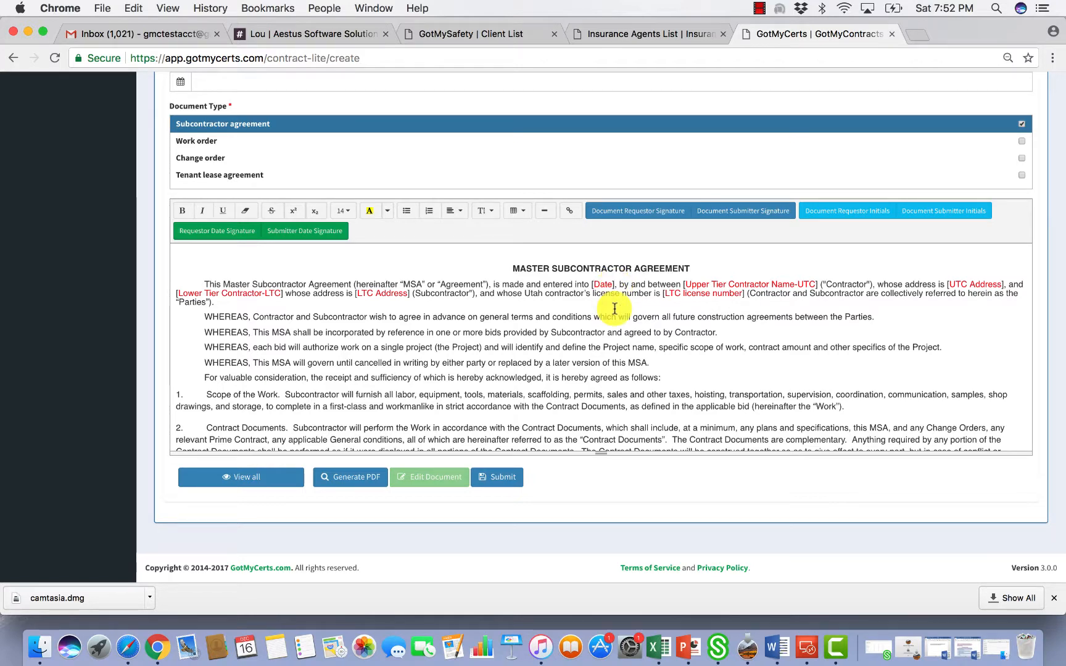
key("BackSpace")
key("BackSpace")
key("BackSpace")
key("BackSpace")
key("BackSpace")
key("BackSpace")
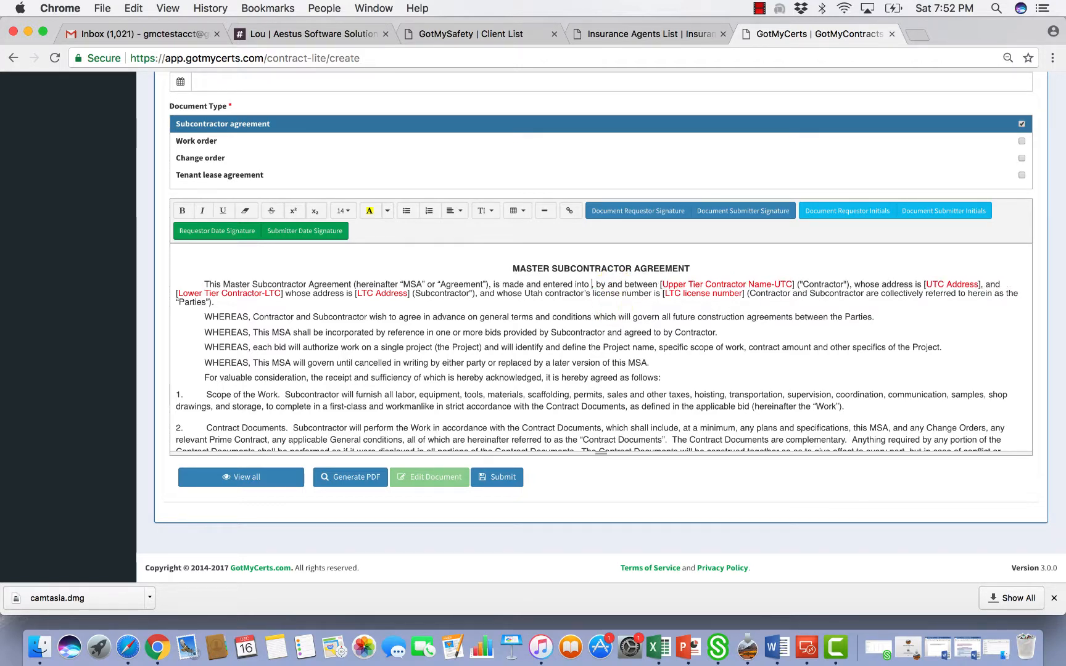
type("12-25,")
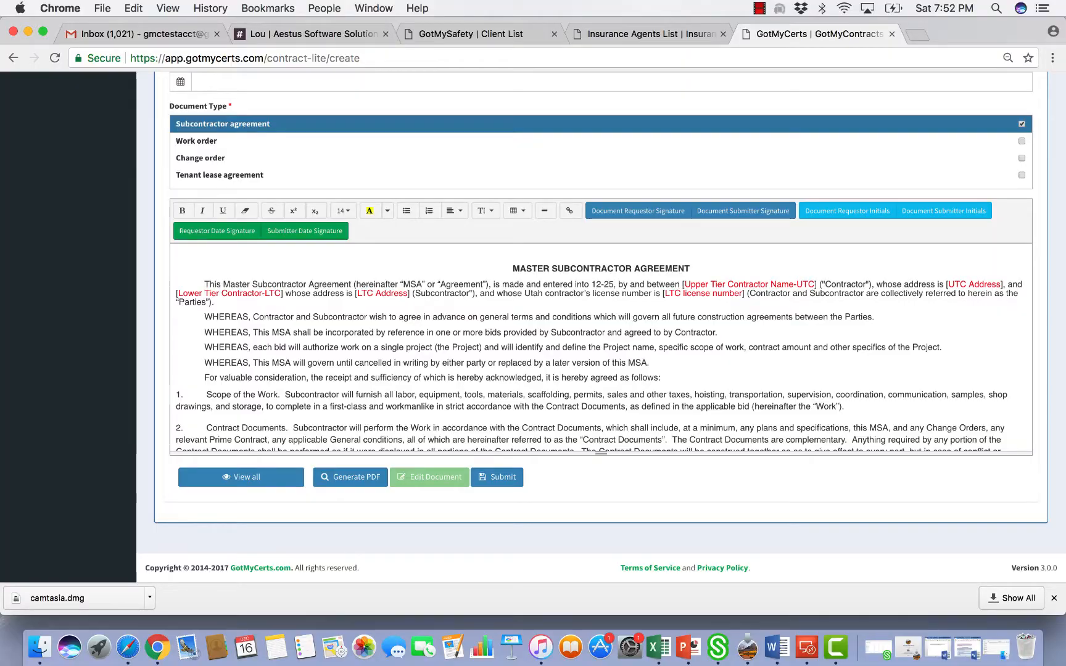
Scroll down to the signature lines and select the Contractor signature placeholder
scroll(690, 340, "down", 10)
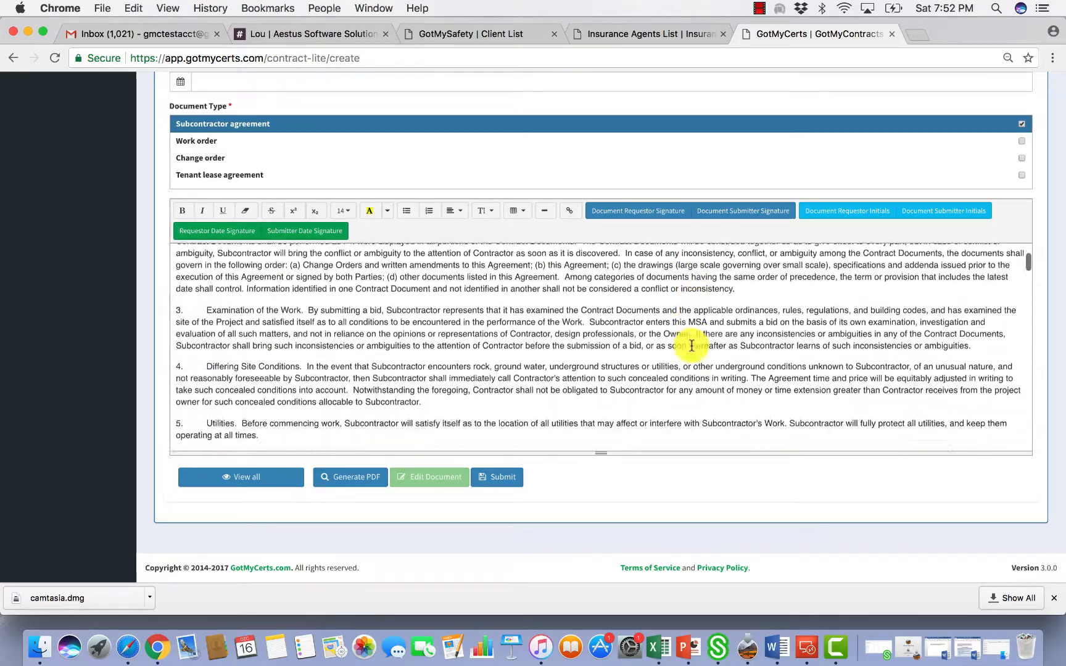
scroll(792, 352, "down", 20)
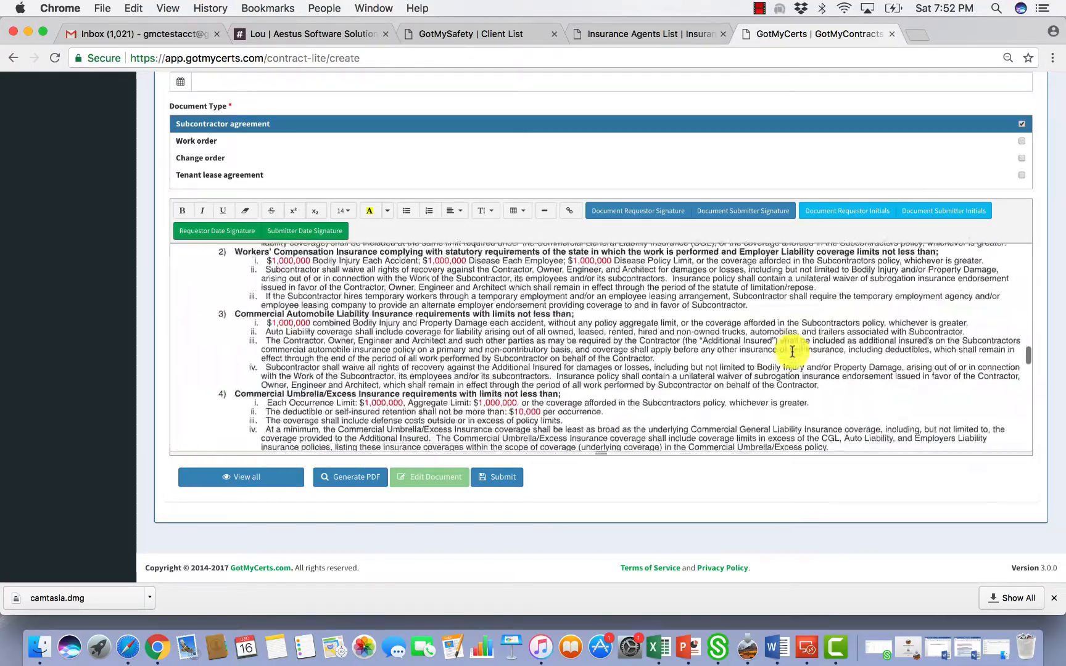
scroll(792, 352, "down", 15)
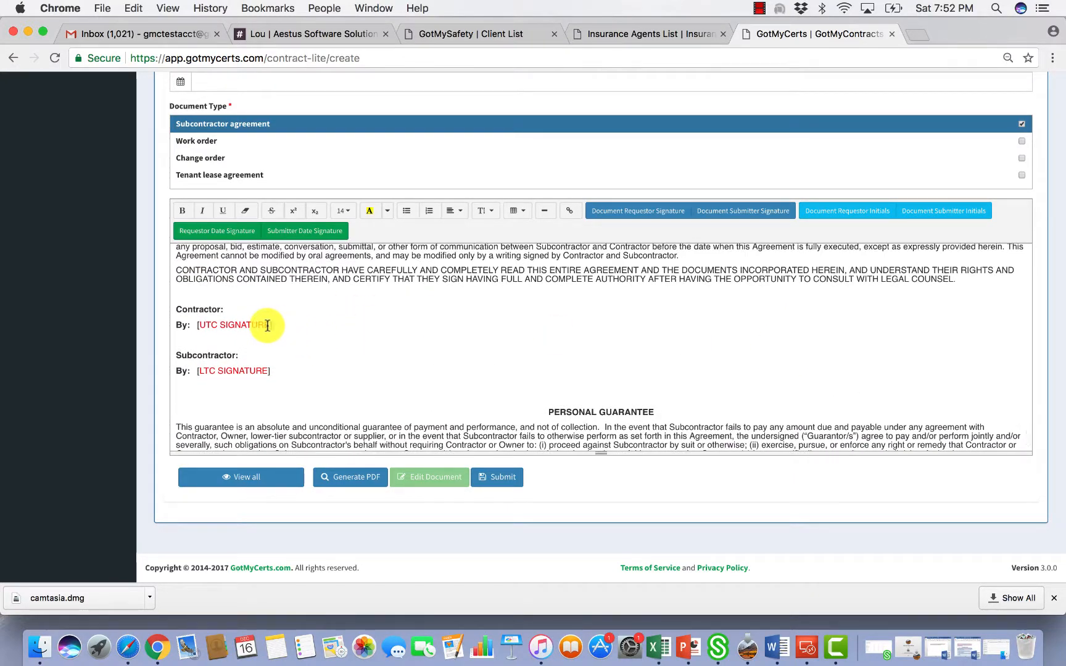
left_click_drag(268, 325, 200, 325)
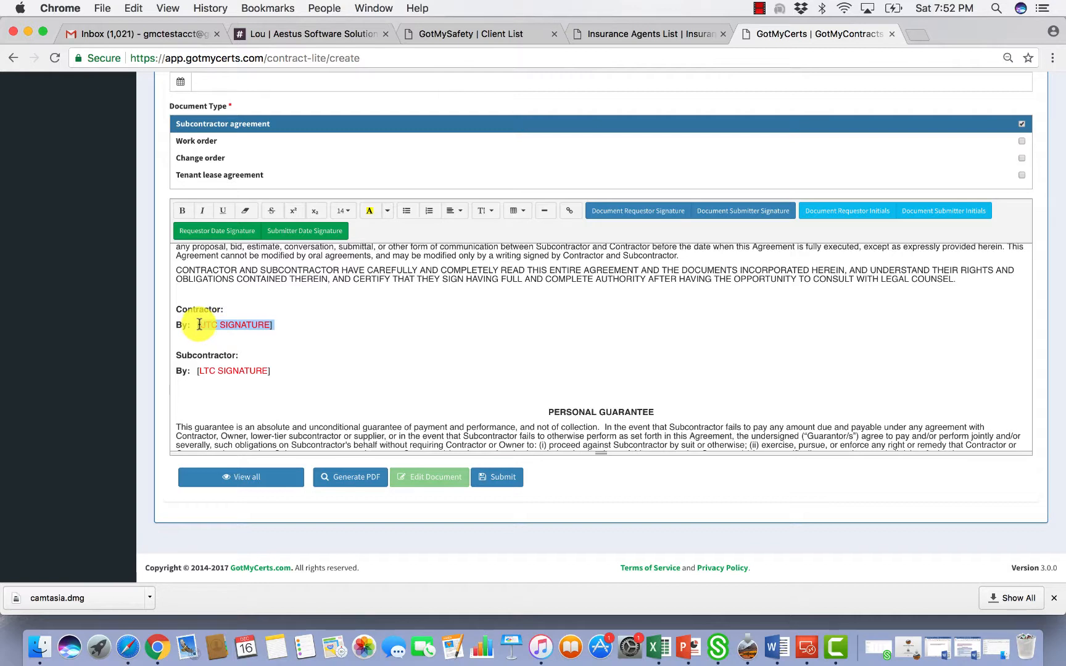
Replace the Contractor line's [UTC SIGNATURE] with a Document Requestor Signature field
left_click(281, 334)
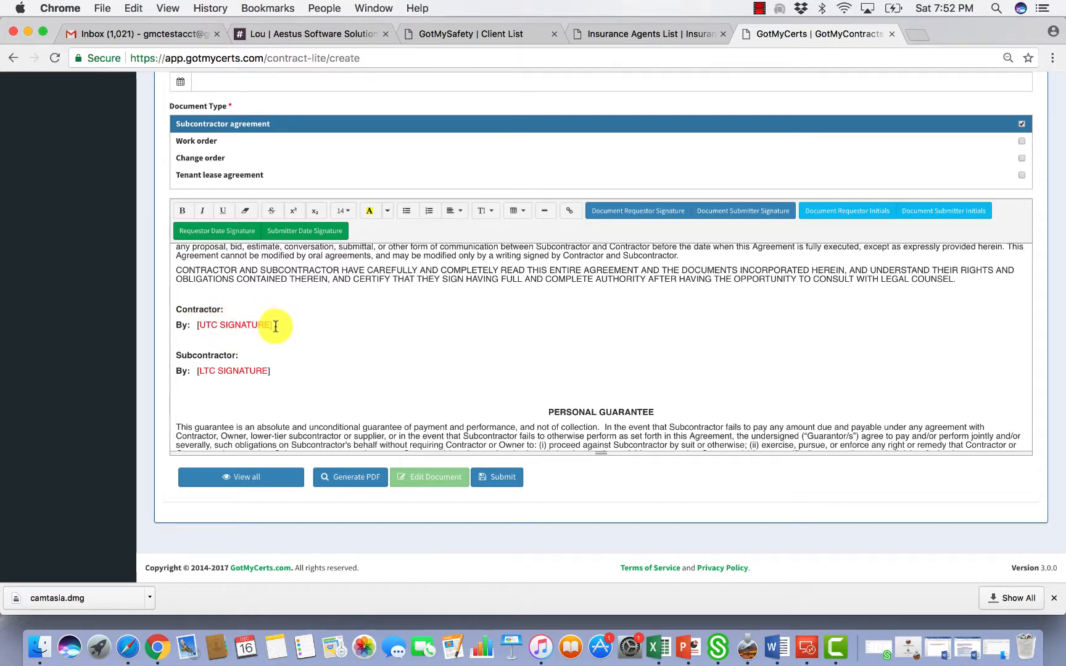
left_click_drag(276, 327, 199, 328)
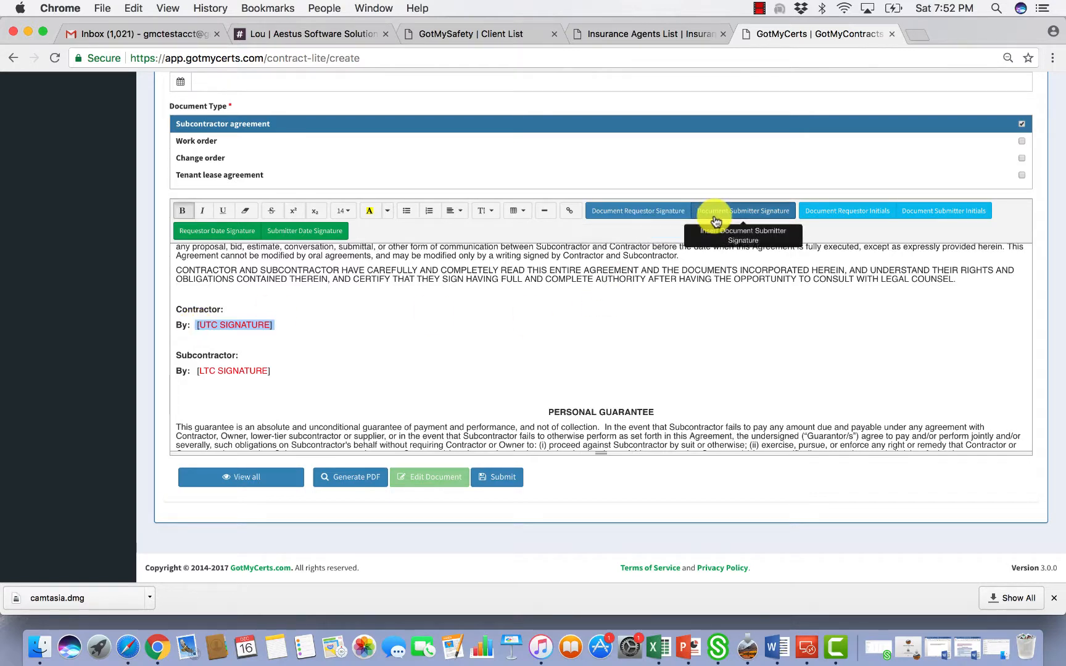
left_click(656, 216)
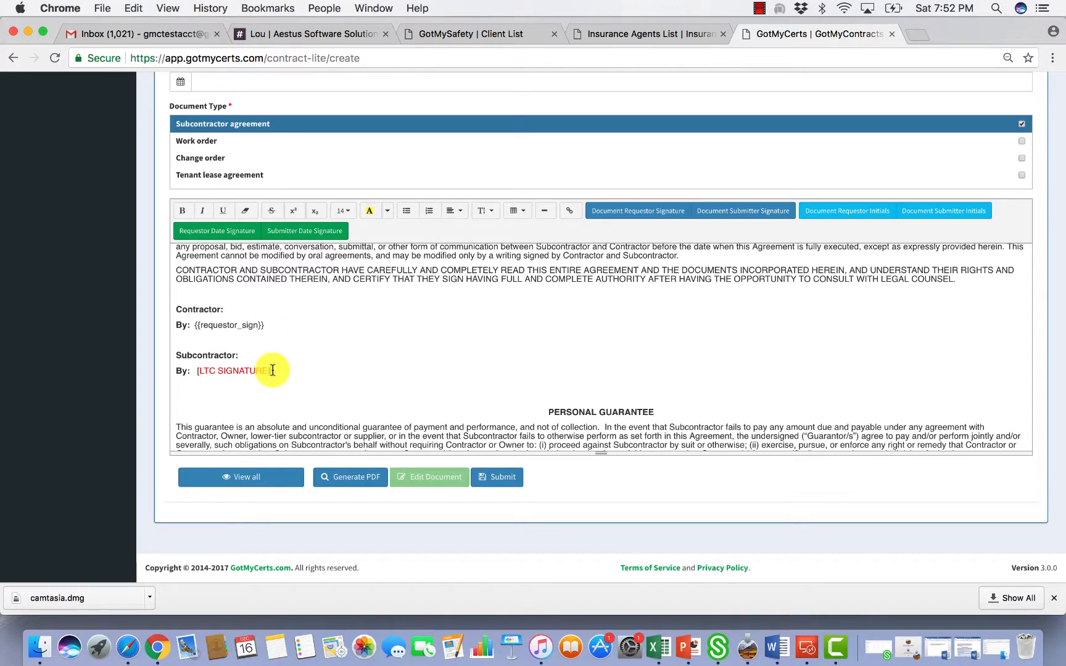
Turn the Subcontractor and Guarantor [LTC SIGNATURE] placeholders into Document Submitter Signature fields
left_click_drag(273, 371, 200, 372)
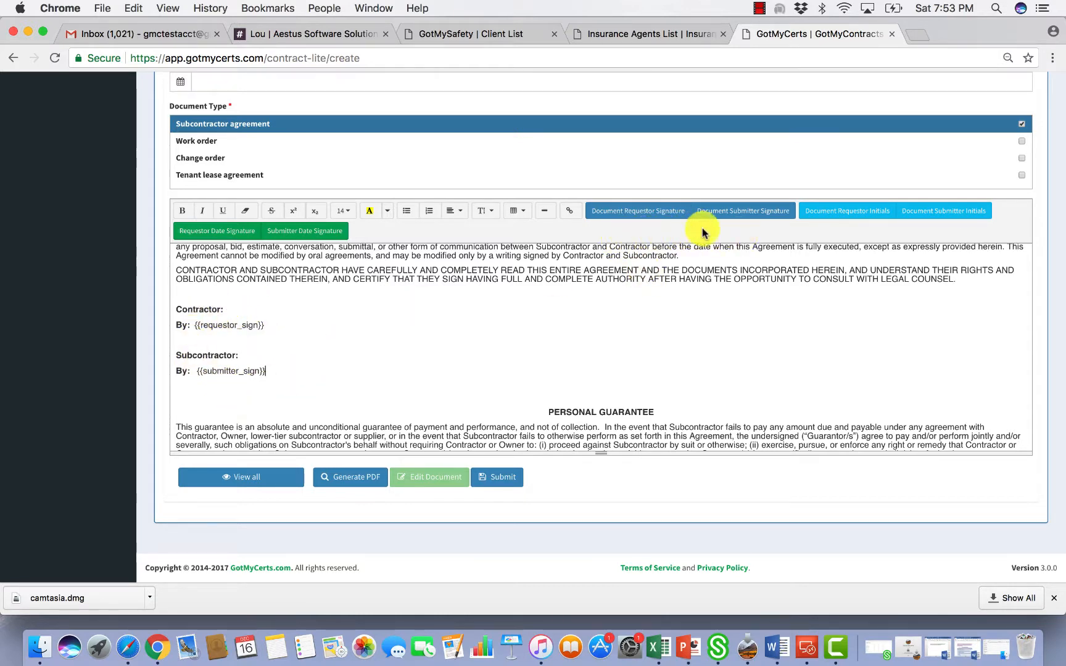
scroll(453, 336, "down", 3)
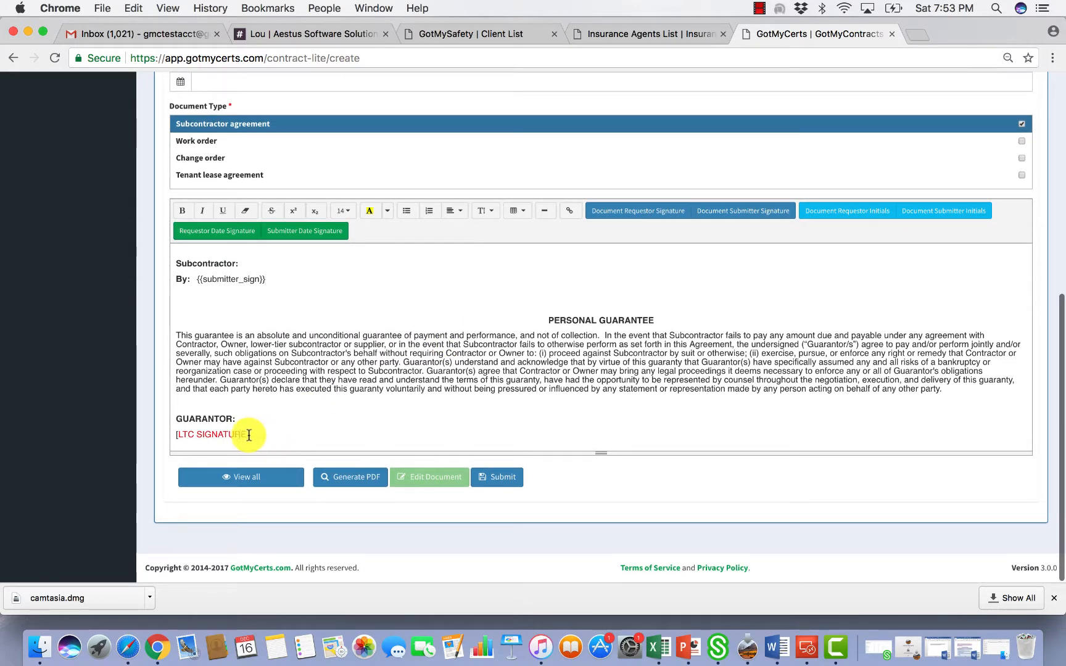
left_click_drag(248, 435, 189, 434)
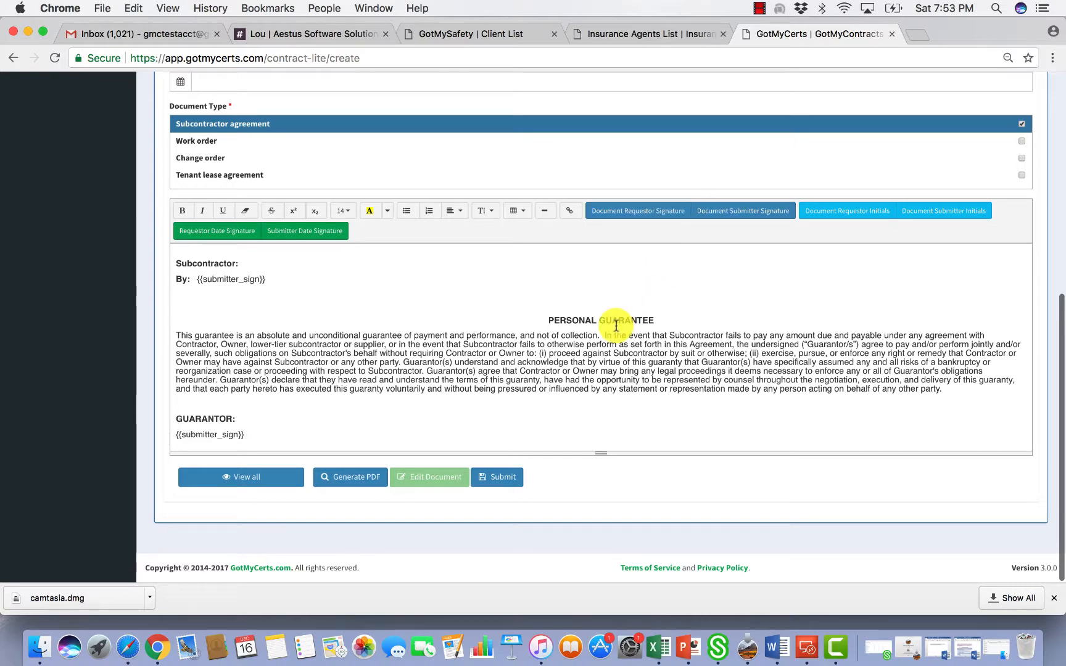
scroll(616, 326, "up", 5)
scroll(616, 326, "down", 5)
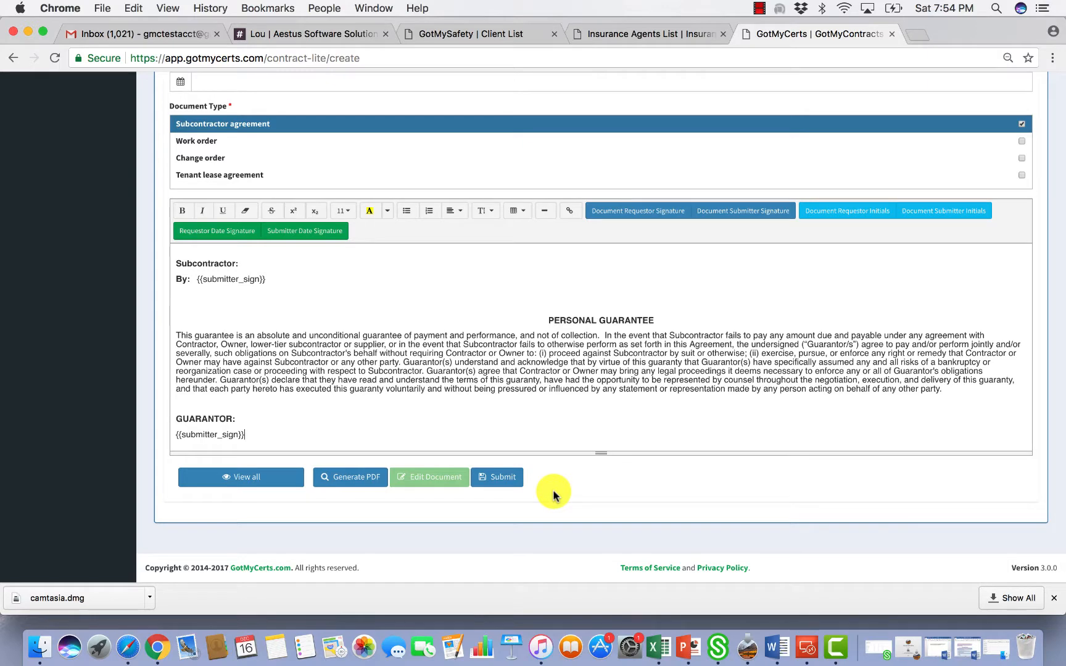
Submit the agreement request, close the SUCCESS banner, and decline the Reinvite prompt
left_click(505, 480)
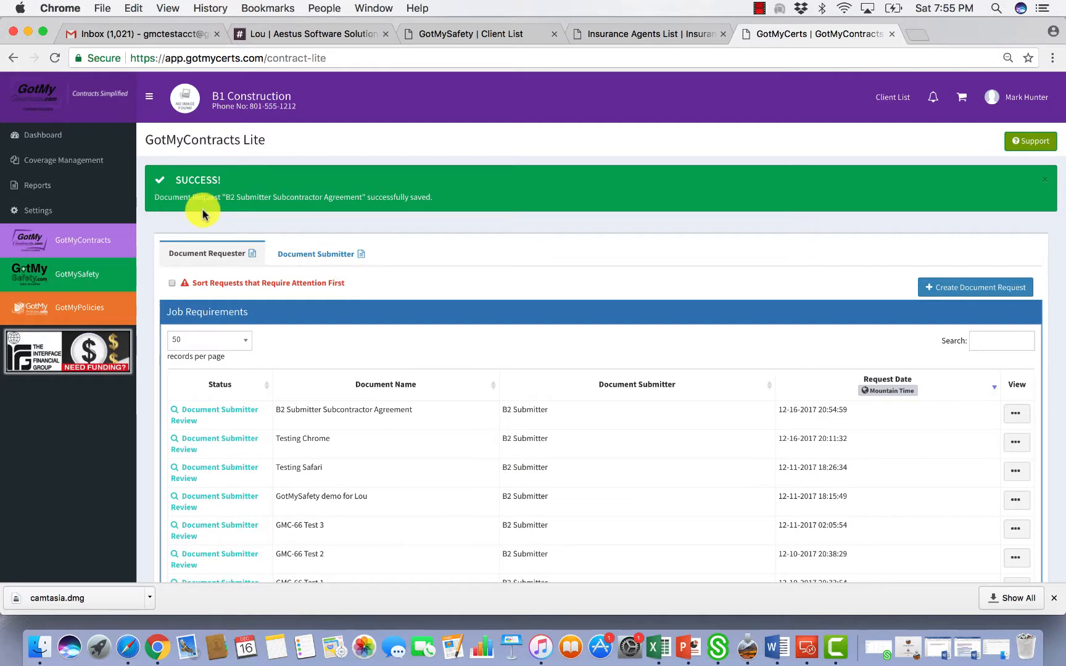
left_click(1048, 186)
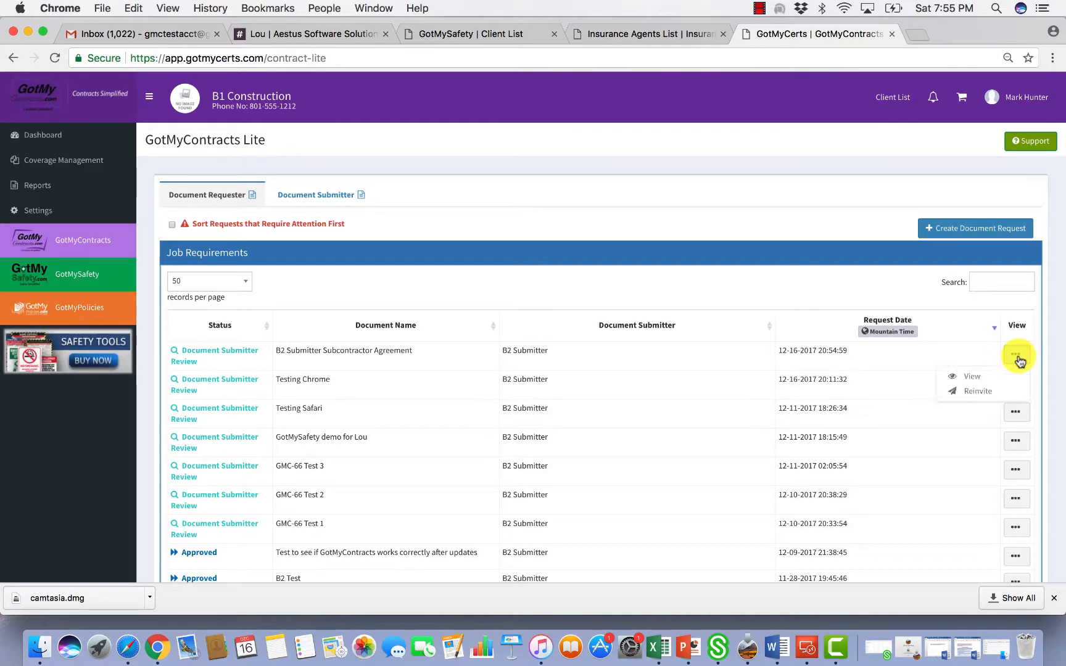
left_click(980, 395)
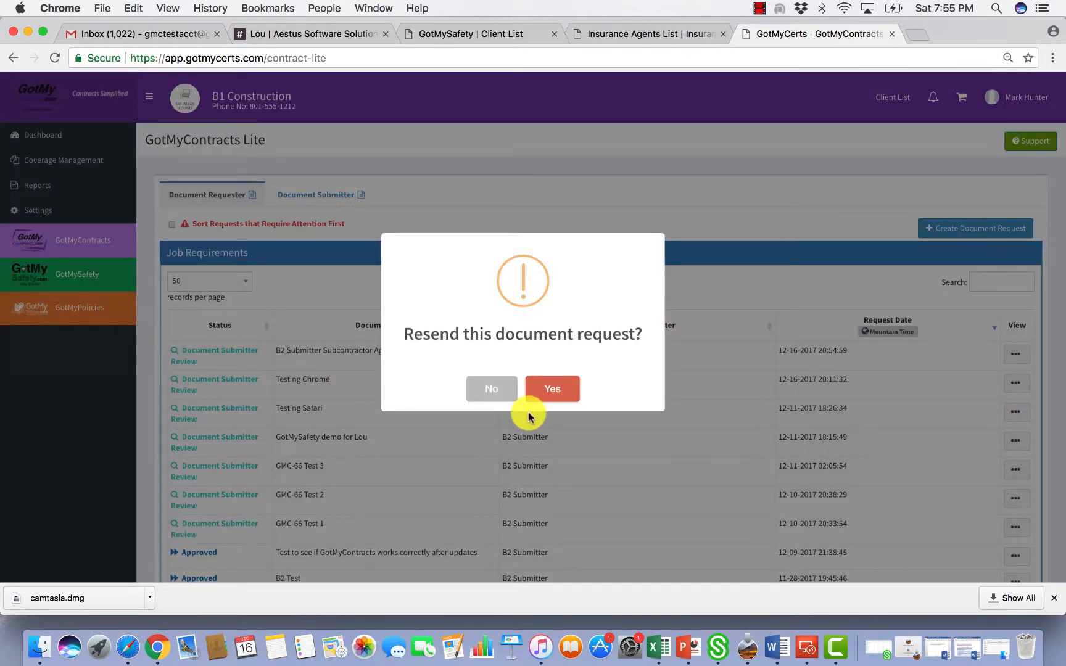
left_click(510, 400)
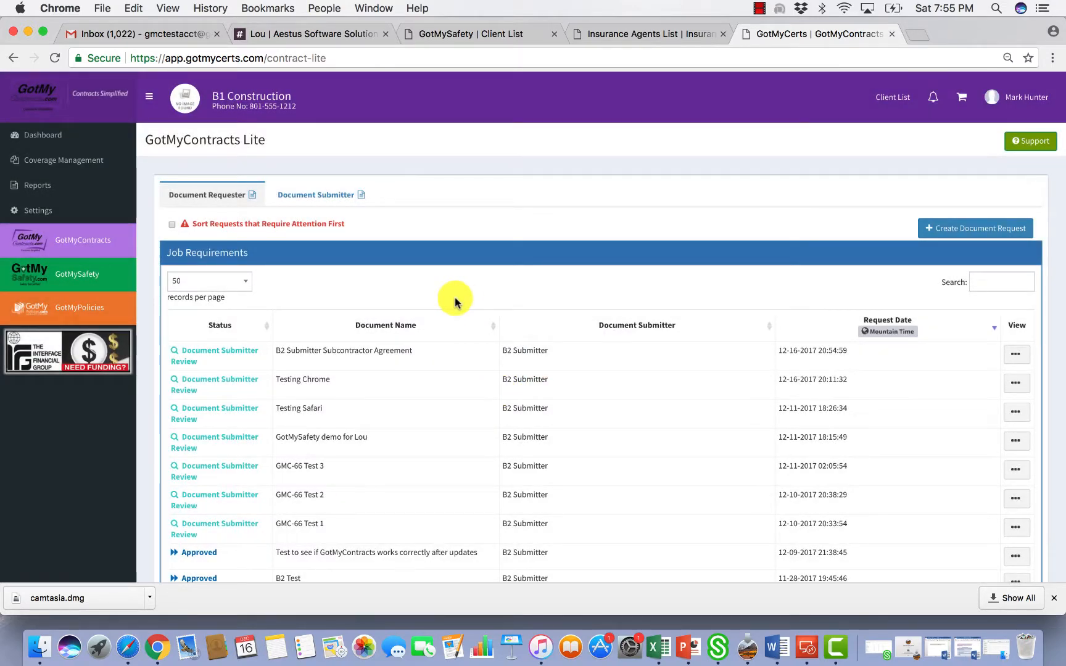
Open the B2 Submitter signature request email in Gmail and follow its GotMyCerts login link
left_click(112, 39)
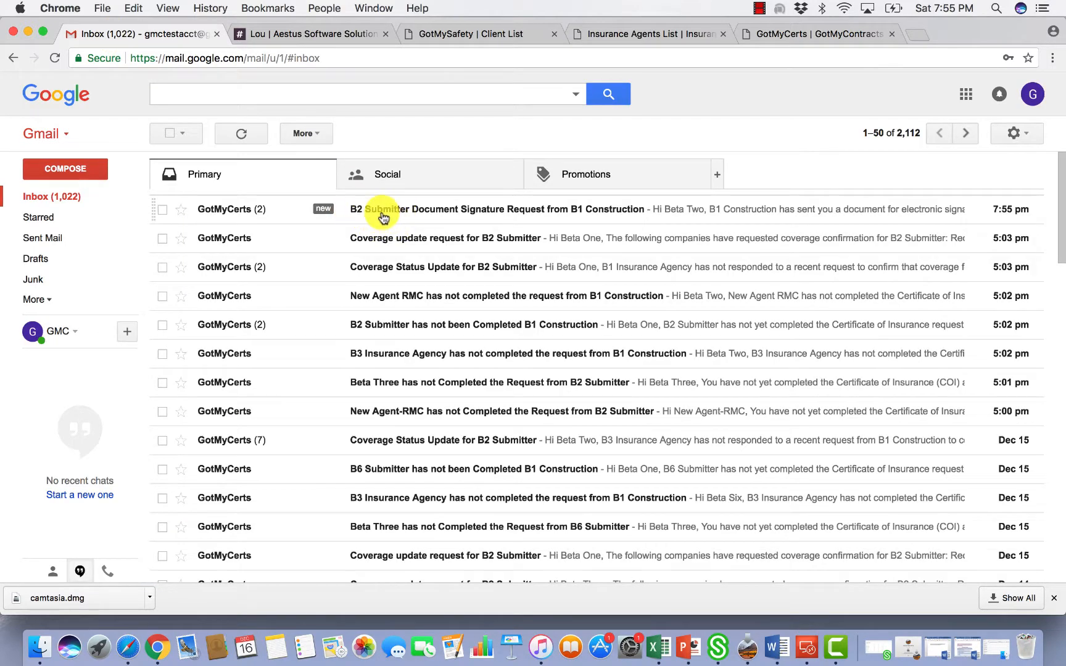
left_click(383, 217)
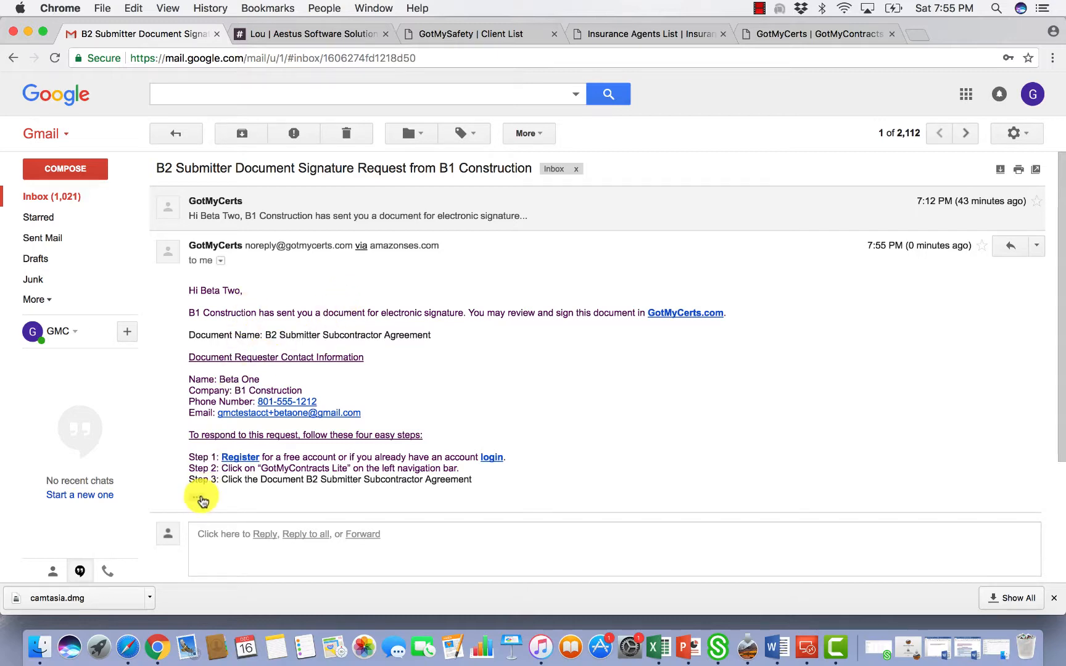
left_click(199, 499)
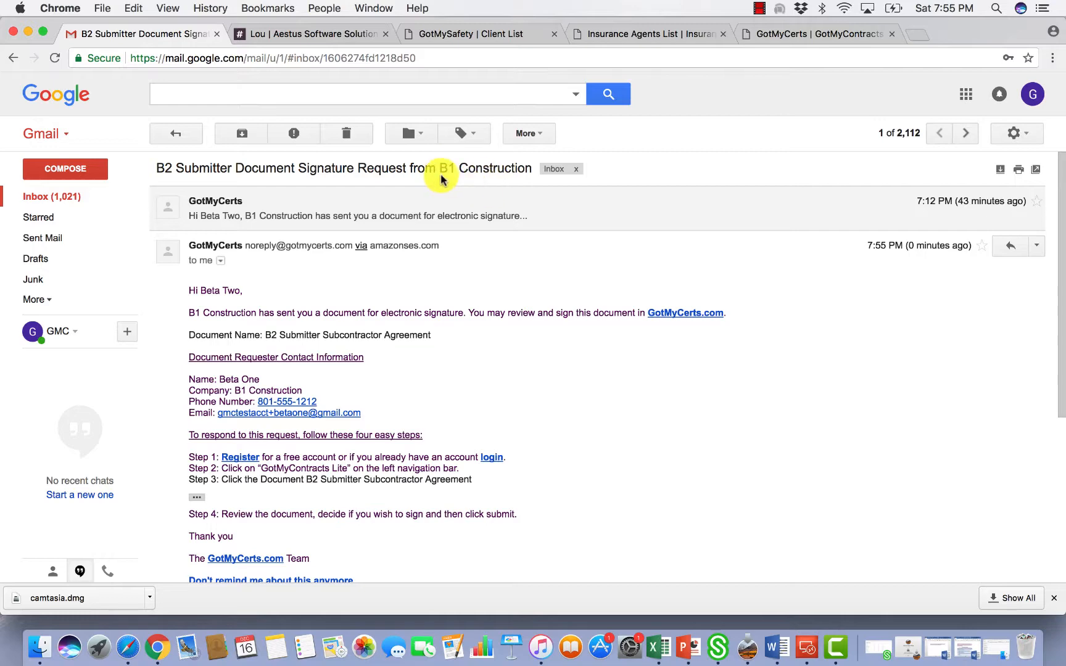
scroll(370, 330, "down", 3)
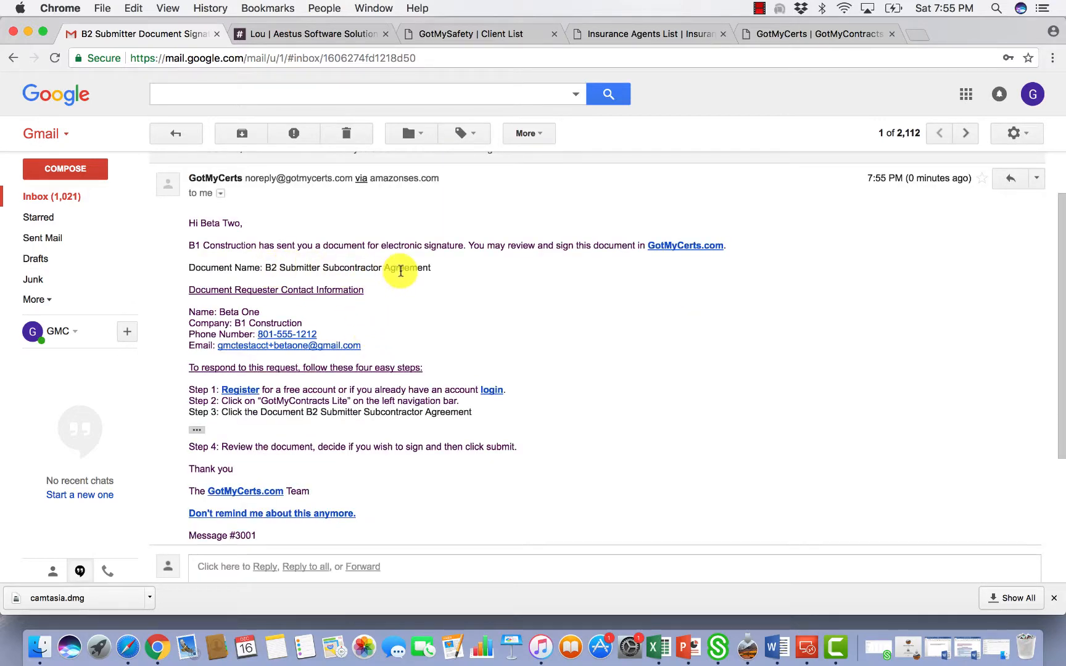
scroll(340, 367, "down", 3)
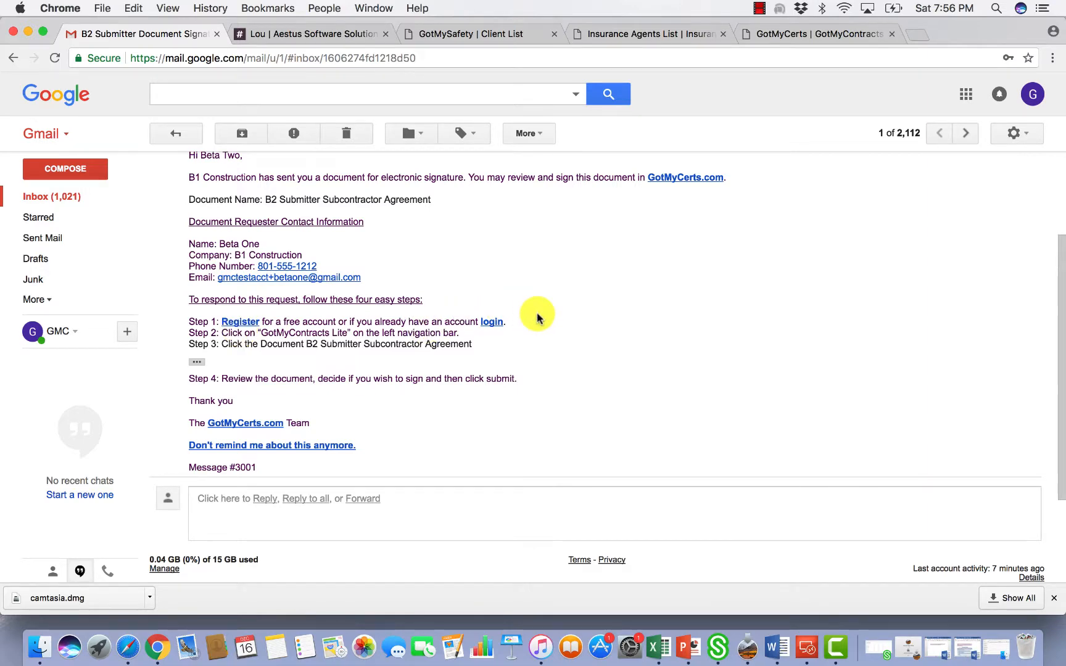
scroll(537, 317, "up", 3)
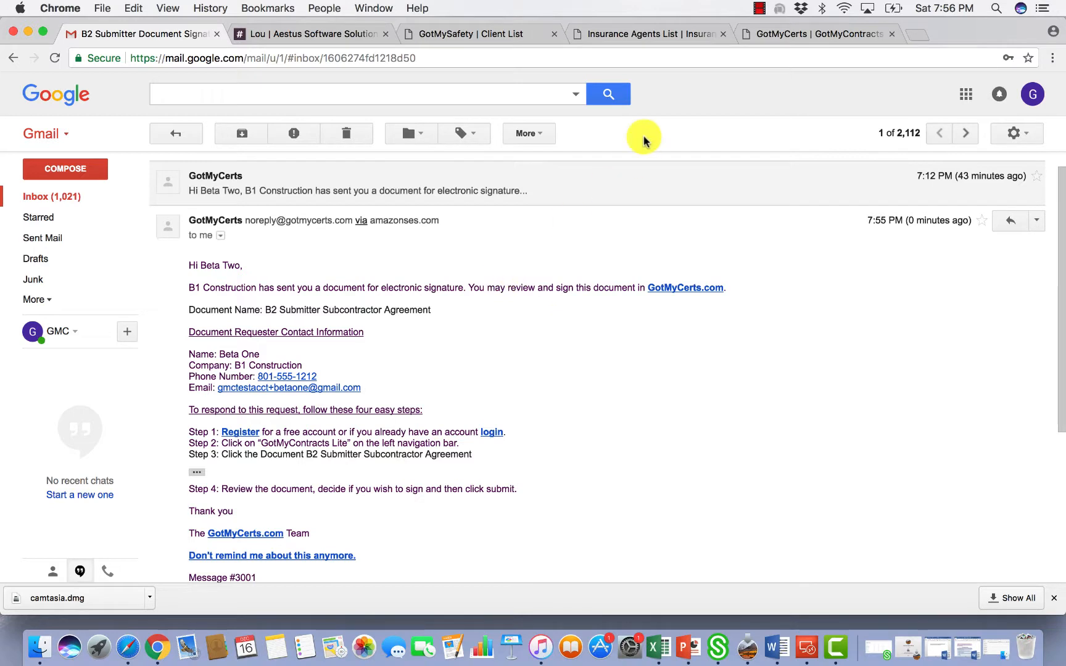
left_click(675, 288)
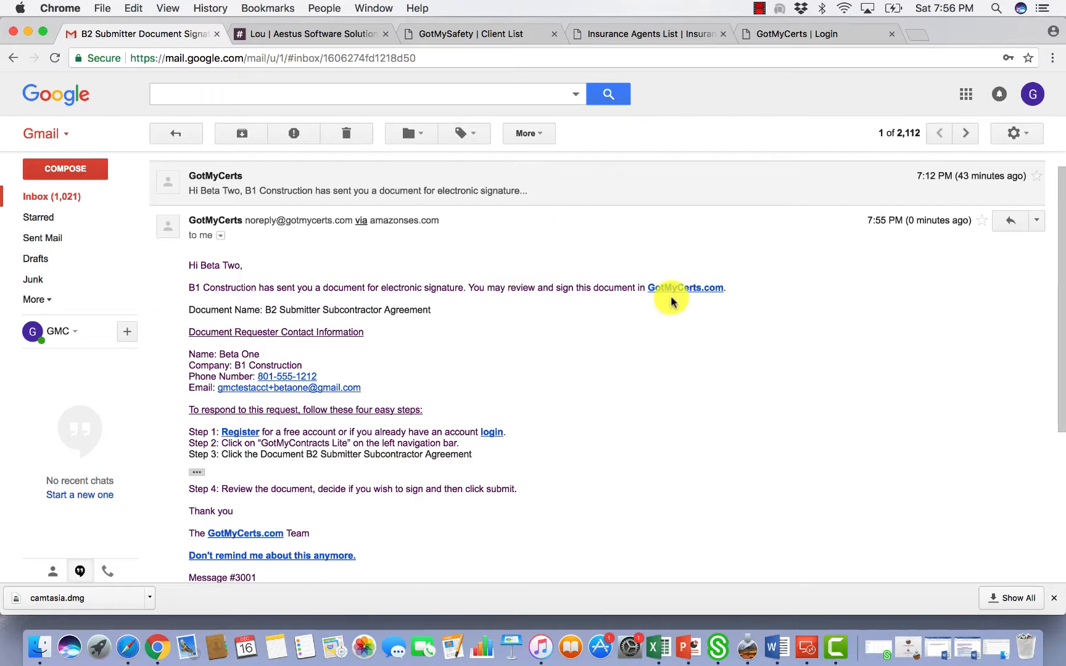
left_click(492, 434)
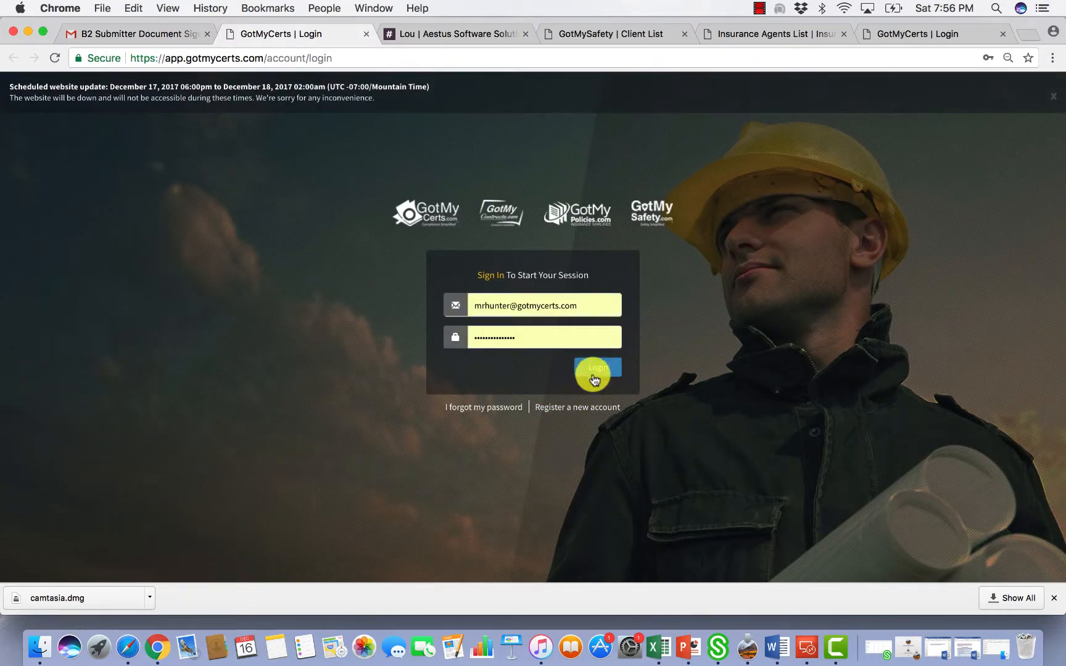
Log in to GotMyCerts as B2 Submitter with the saved credentials
left_click(596, 370)
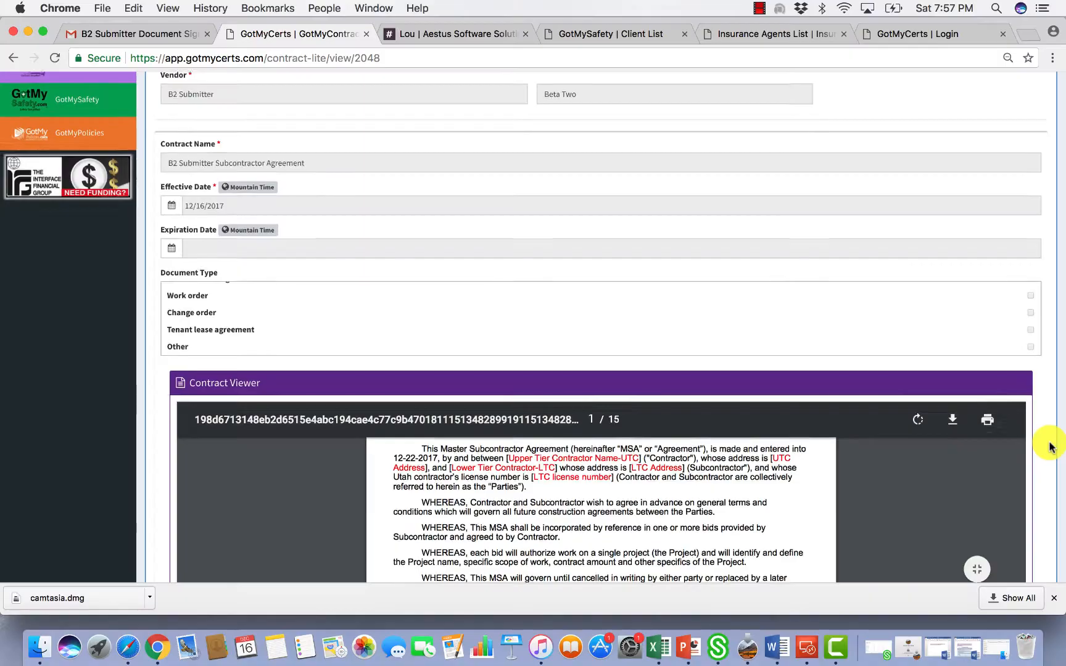
scroll(656, 311, "down", 5)
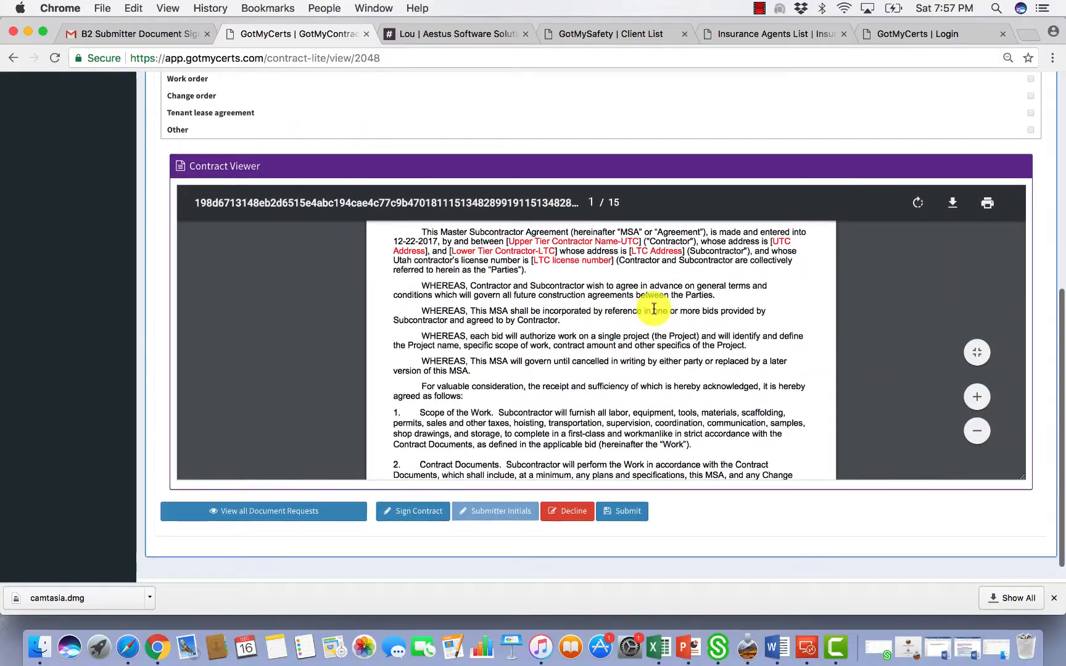
scroll(654, 308, "down", 20)
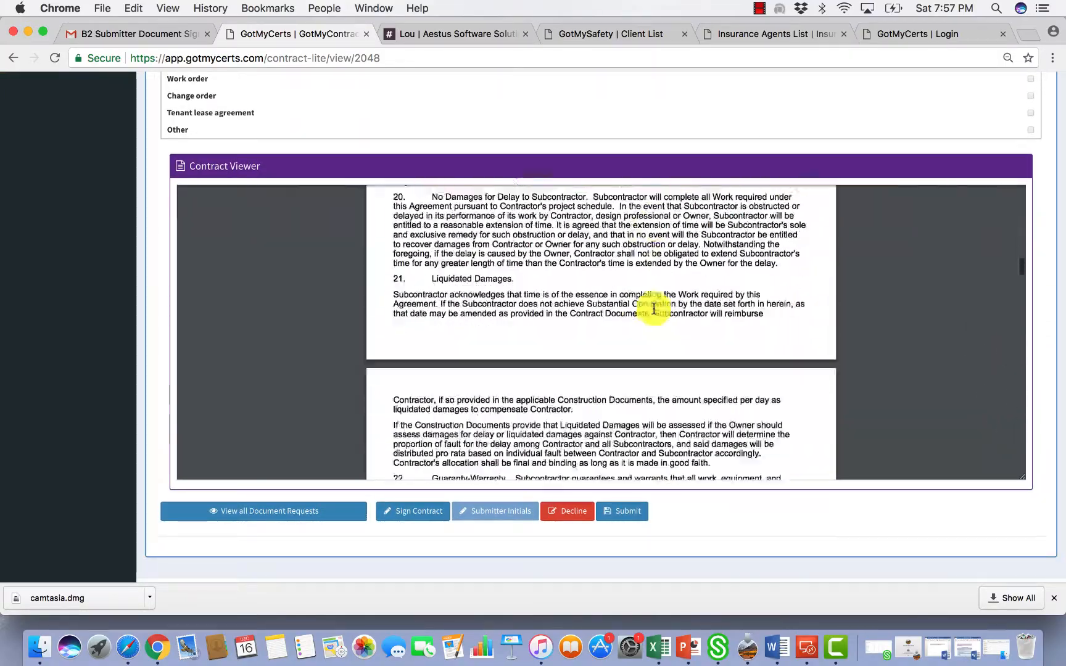
scroll(654, 309, "down", 20)
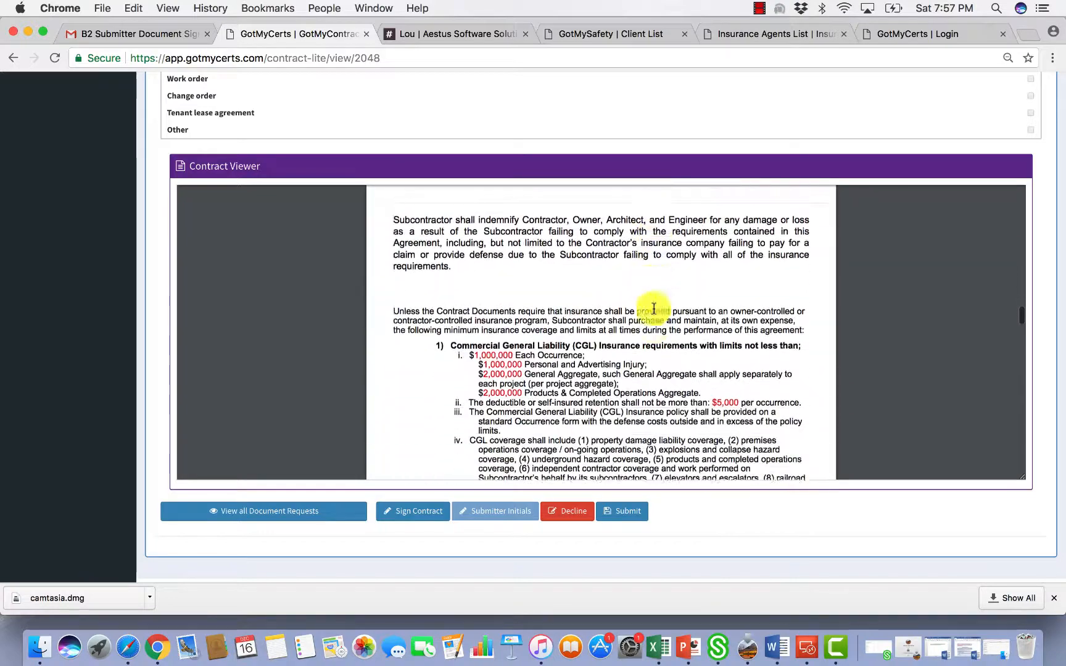
scroll(654, 309, "down", 4)
left_click_drag(560, 313, 628, 333)
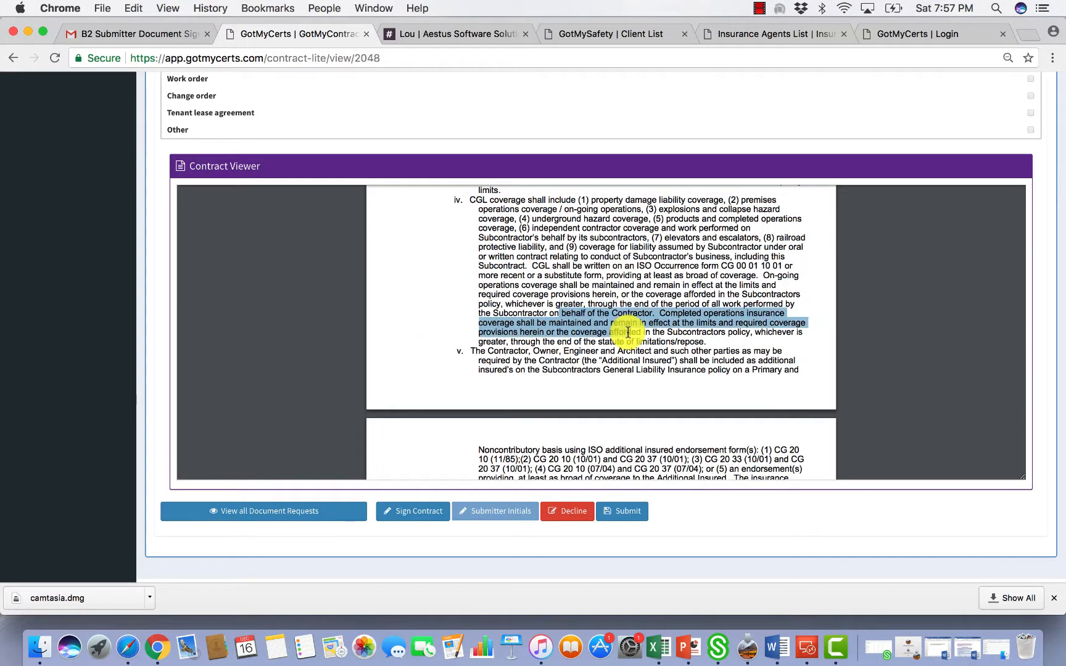
left_click(638, 345)
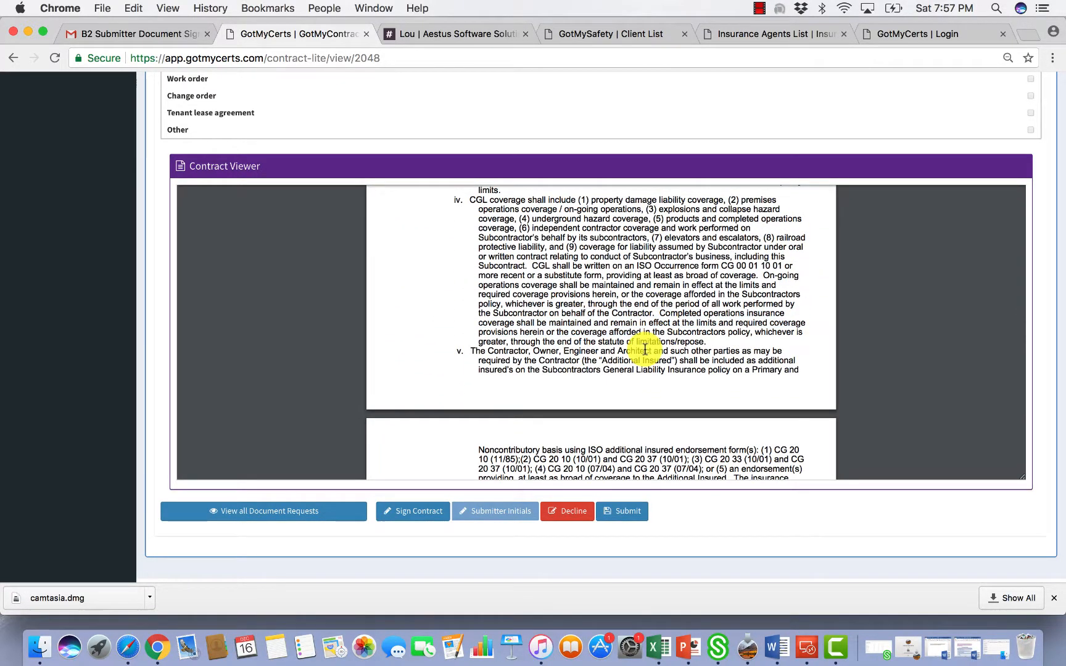
scroll(642, 349, "down", 5)
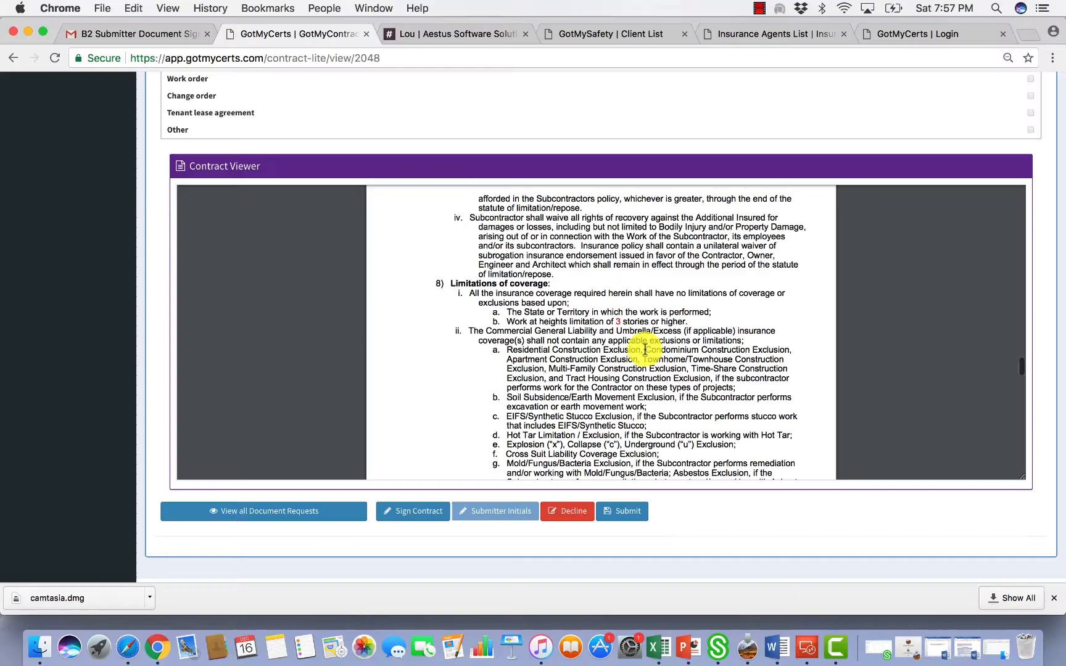
scroll(645, 350, "down", 20)
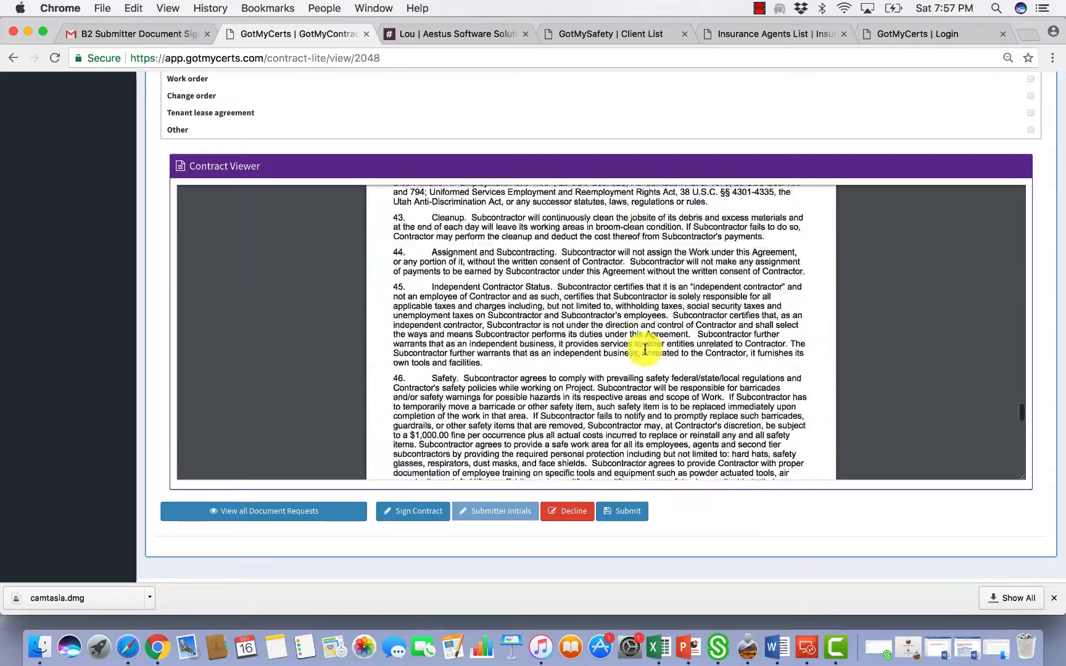
scroll(644, 350, "down", 10)
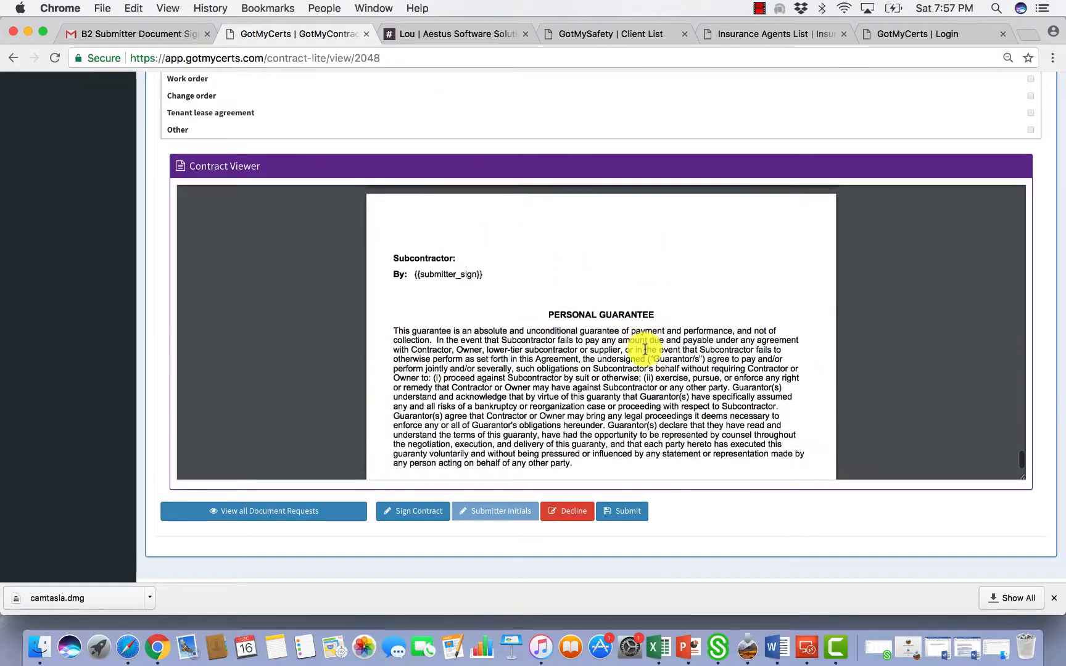
scroll(645, 349, "up", 4)
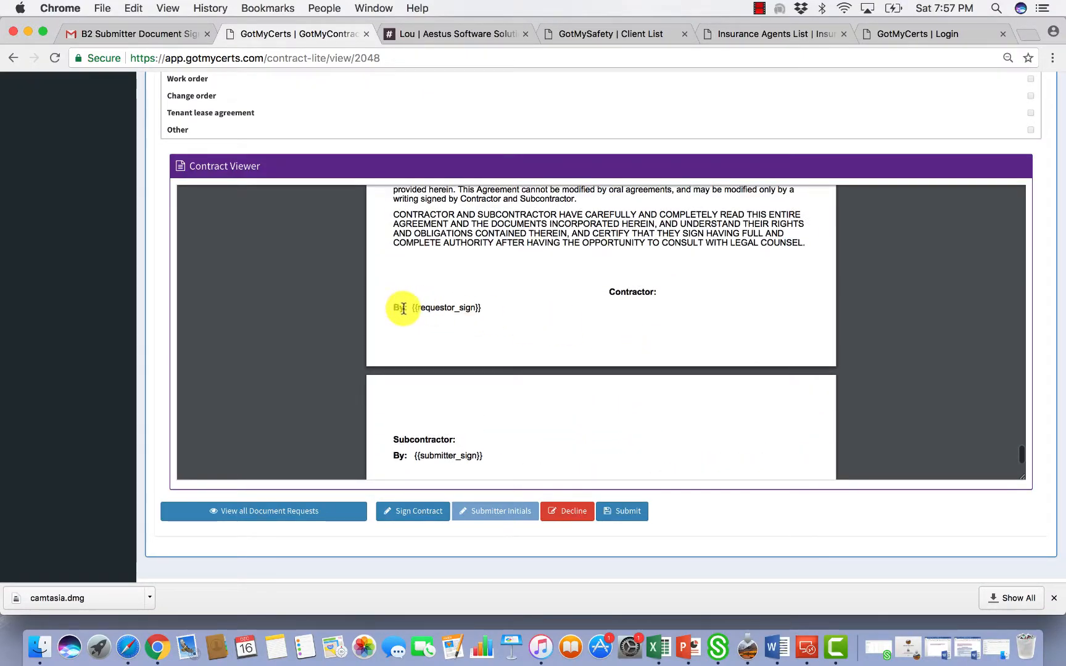
scroll(455, 454, "down", 3)
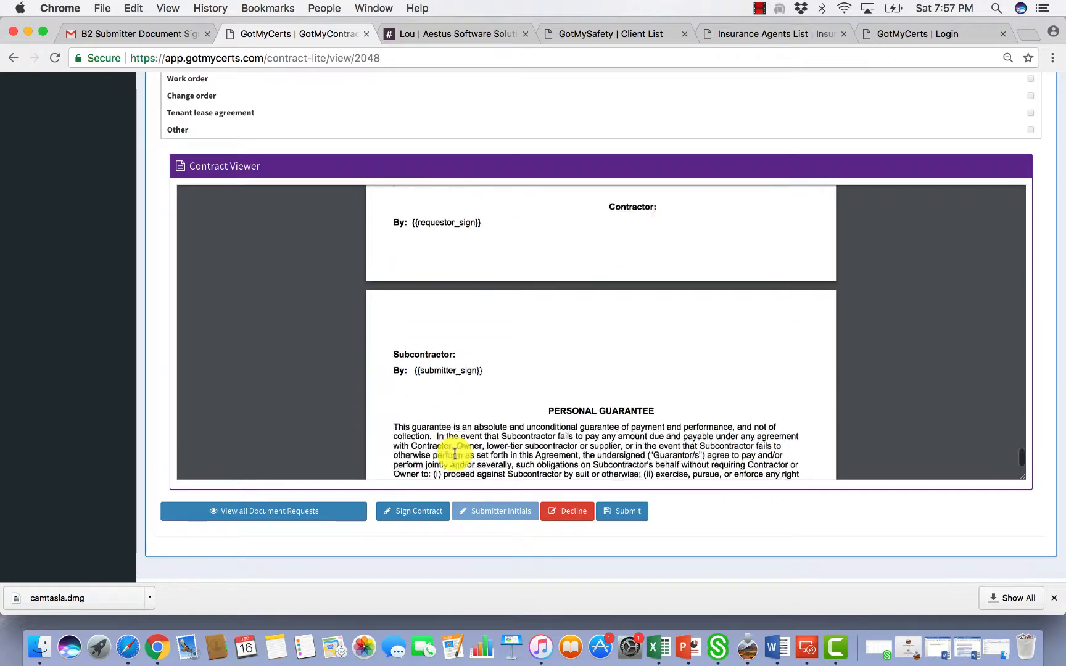
scroll(455, 455, "down", 2)
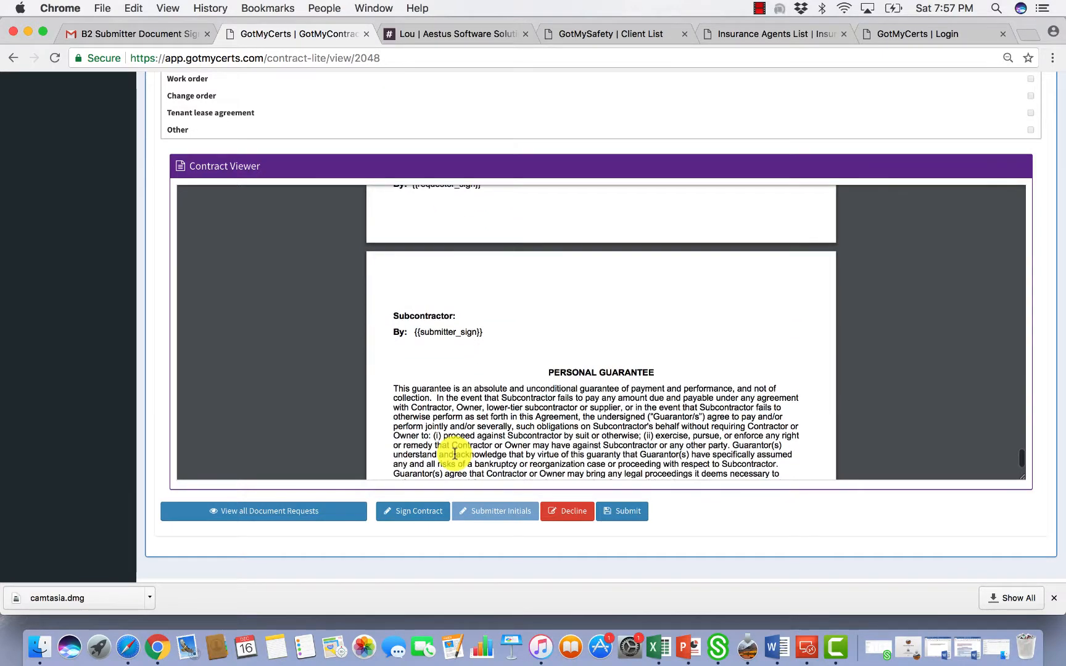
Sign the agreement as subcontractor, answering the historical-person and third-grade-teacher security questions
left_click(423, 513)
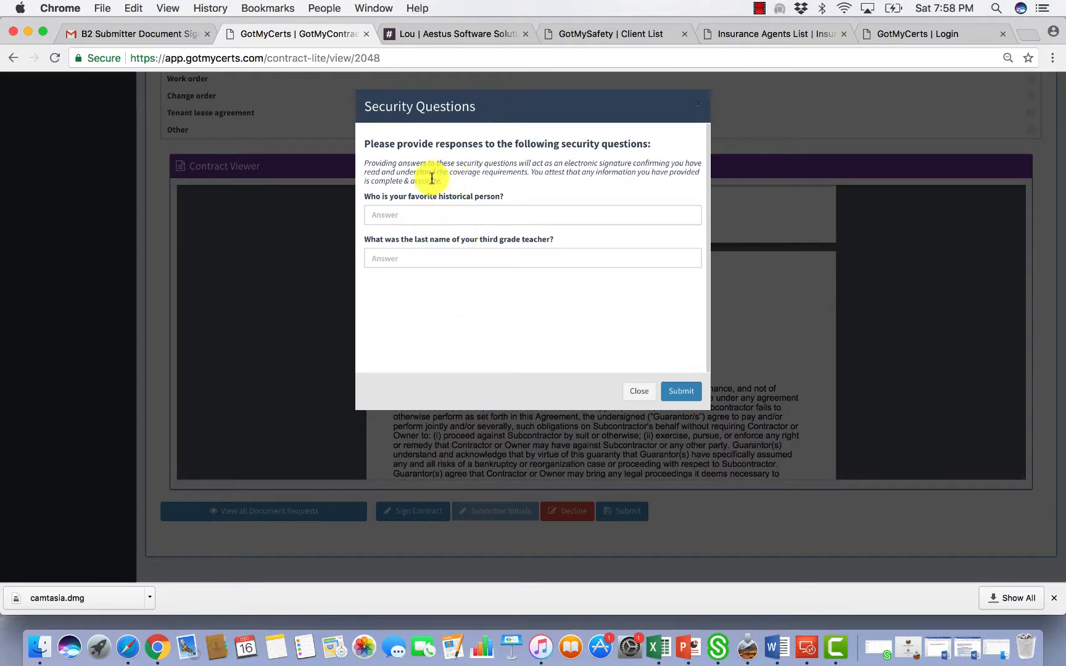
left_click(393, 214)
type("test")
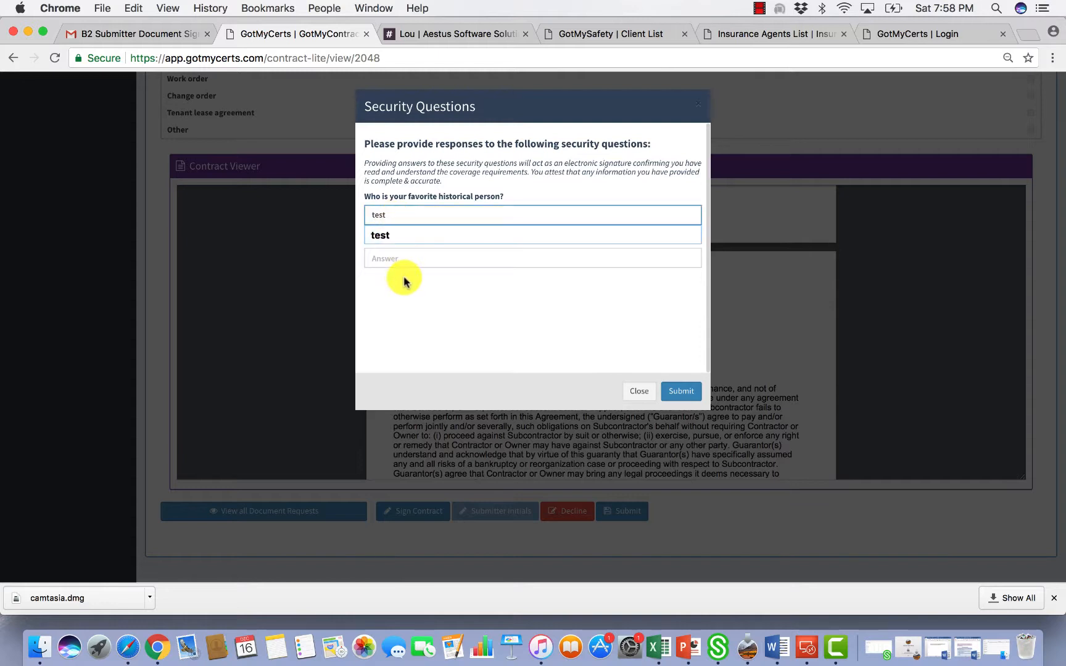
left_click(393, 258)
type("test")
left_click(474, 303)
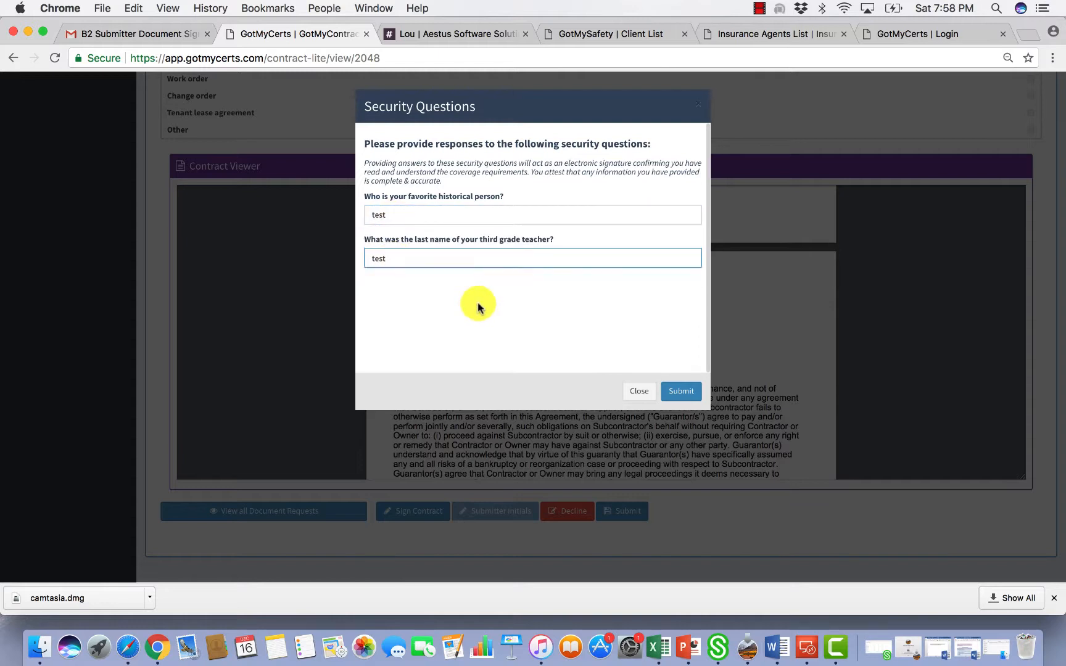
left_click(682, 395)
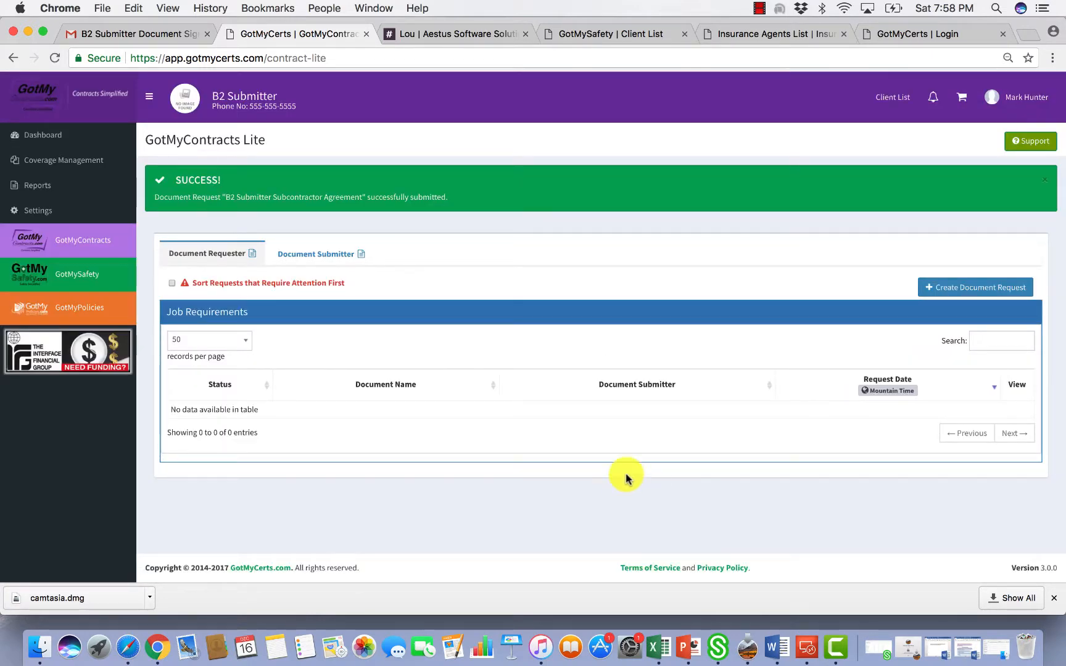
Close the success banner and open the agreement from the Document Submitter requests
left_click(1048, 181)
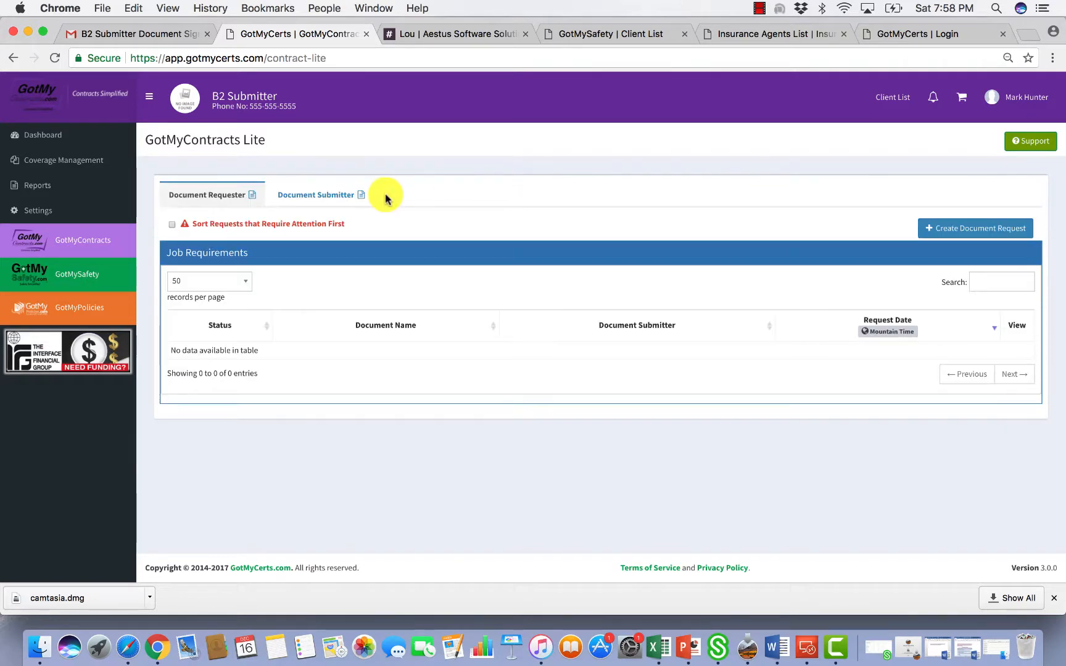
left_click(298, 196)
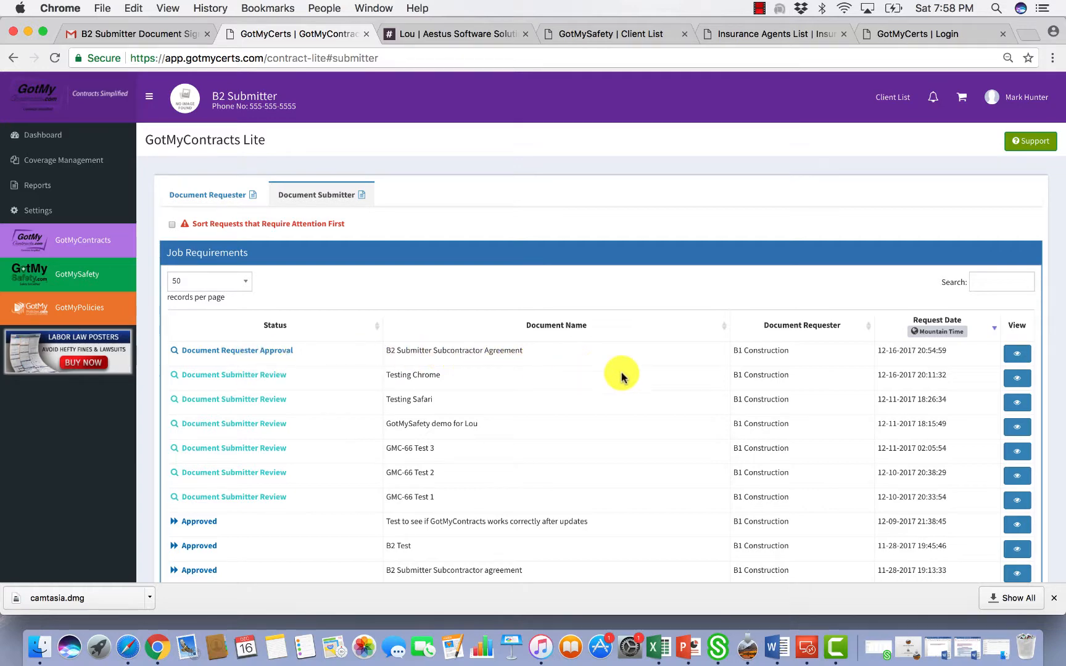
left_click(1007, 362)
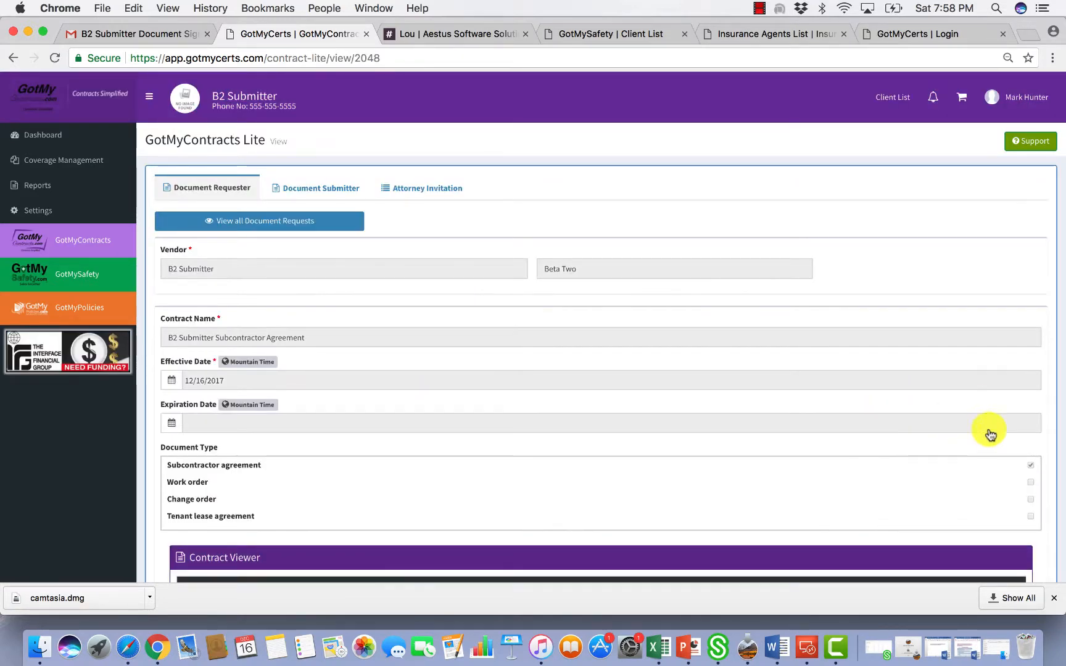
Scroll down to confirm the subcontractor and guarantor signatures appear
scroll(1039, 441, "down", 10)
scroll(617, 420, "down", 20)
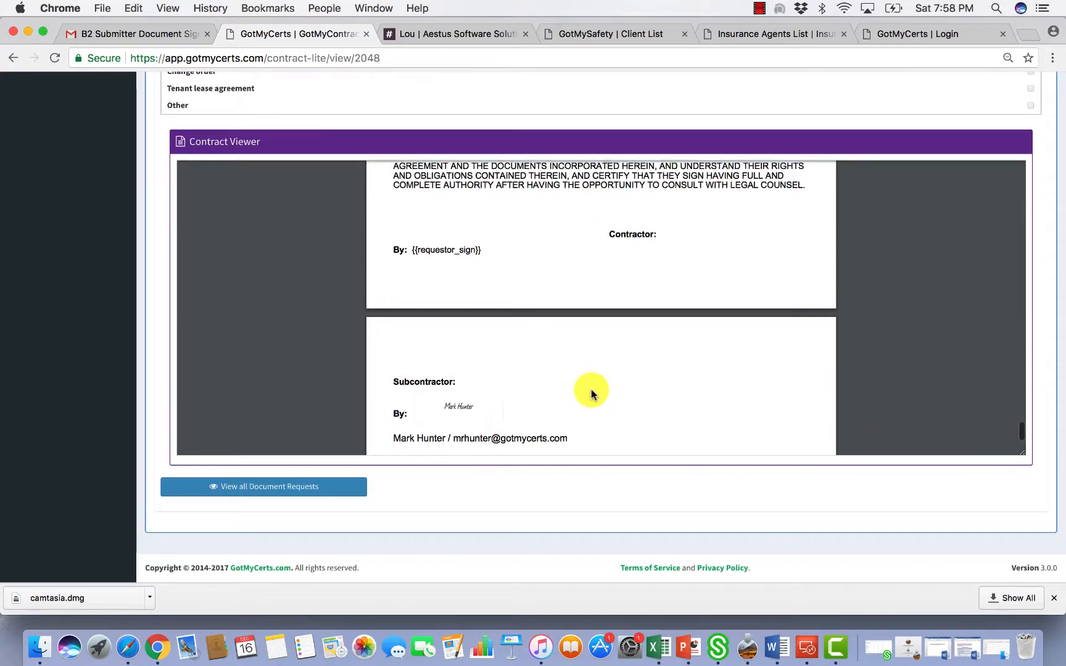
scroll(592, 393, "down", 3)
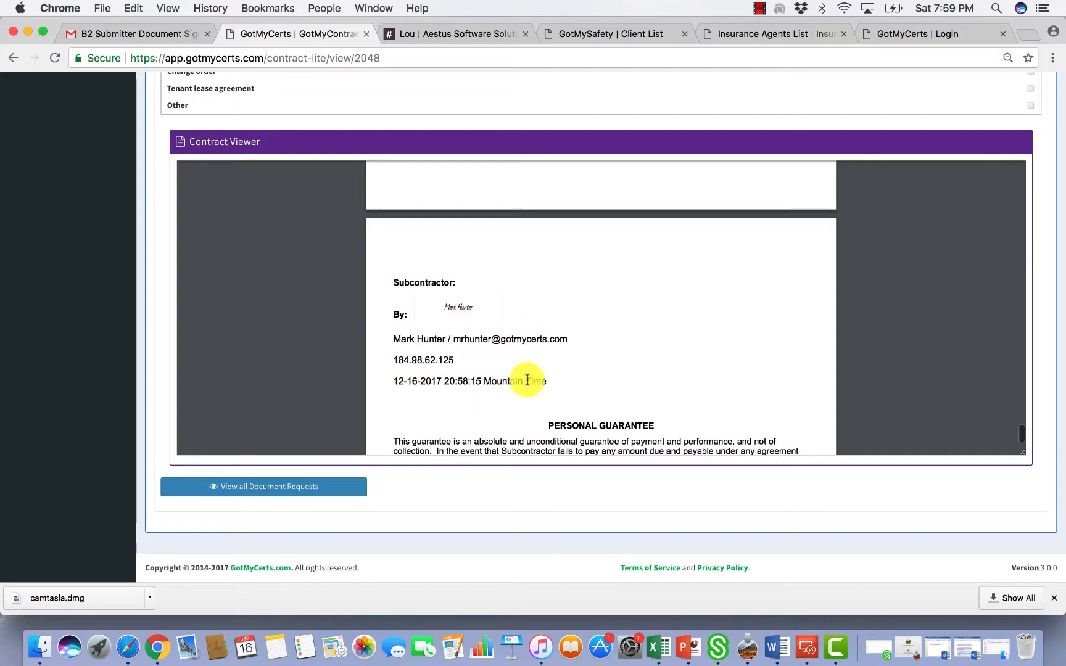
scroll(572, 387, "down", 10)
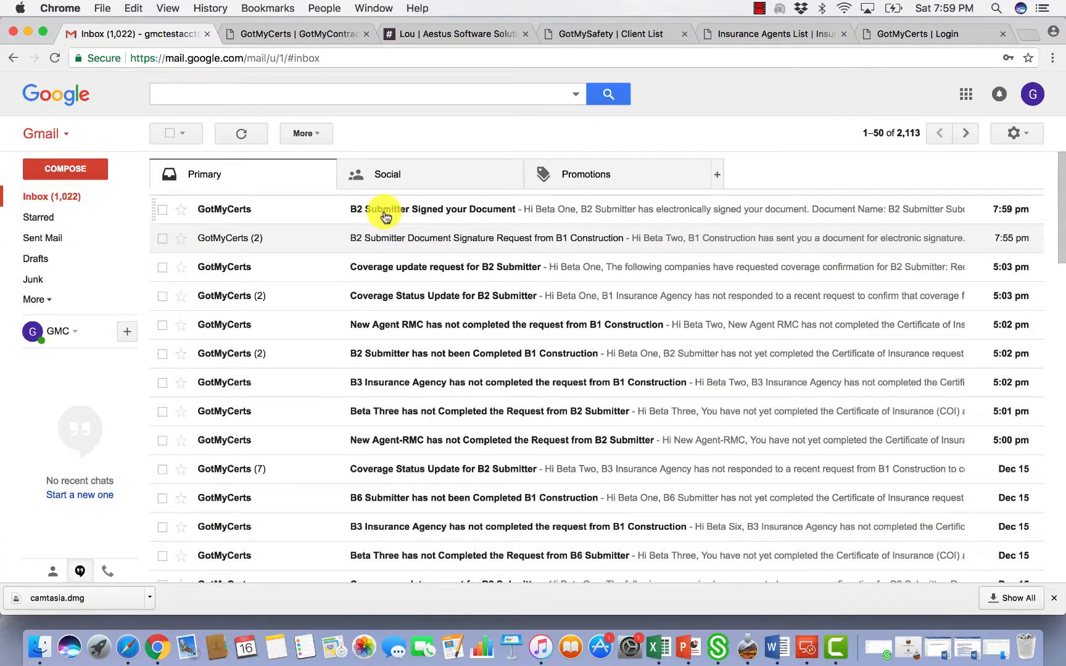
Open the 'B2 Submitter Signed your Document' email and follow its link to sign in as B1 Construction
left_click(385, 216)
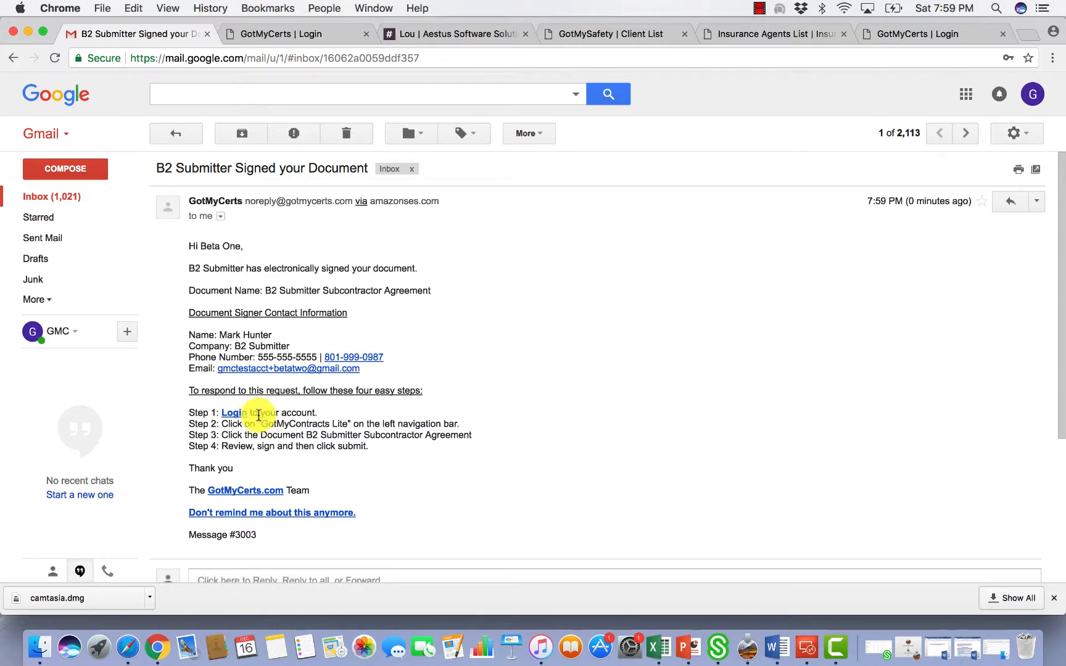
left_click(234, 418)
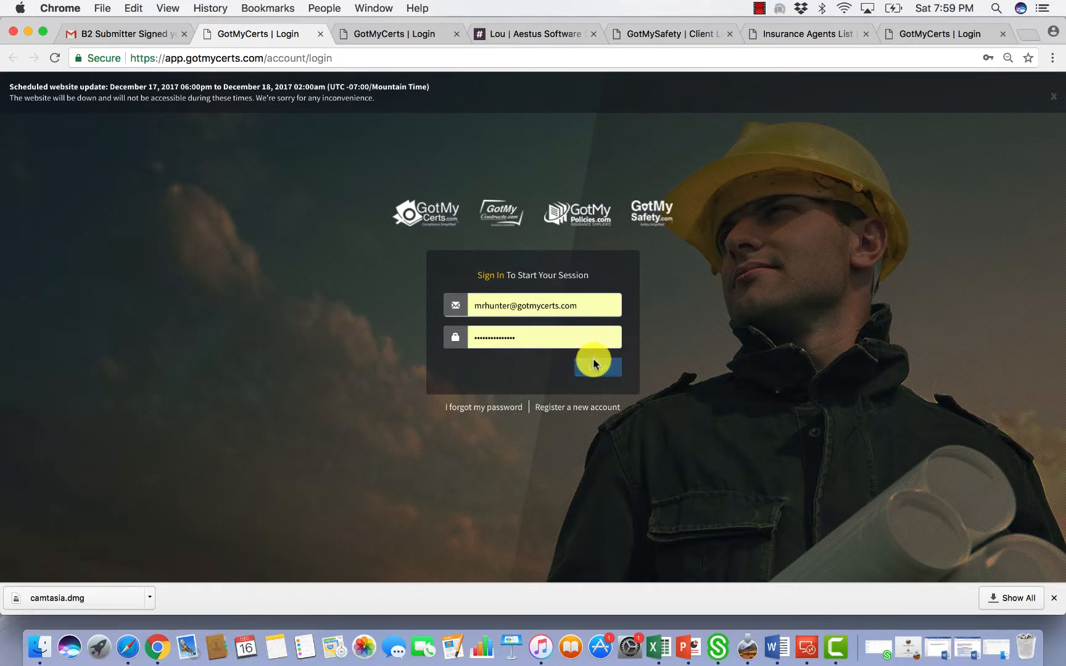
left_click(594, 366)
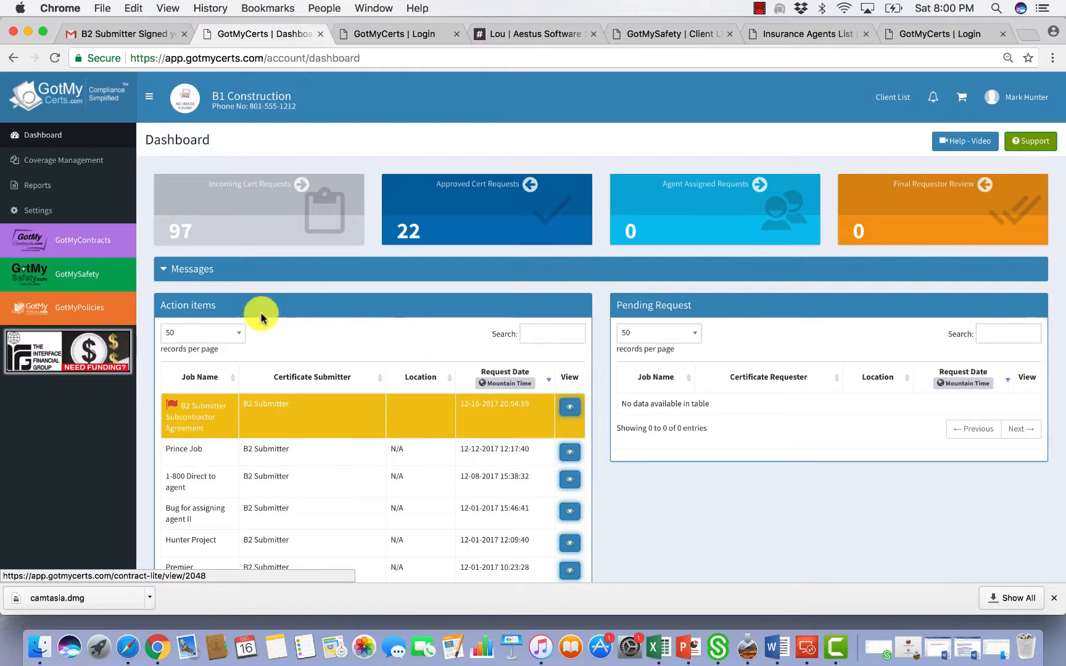
Open the B2 Submitter Subcontractor Agreement from Contracts and scroll to the subcontractor's signature
left_click(63, 249)
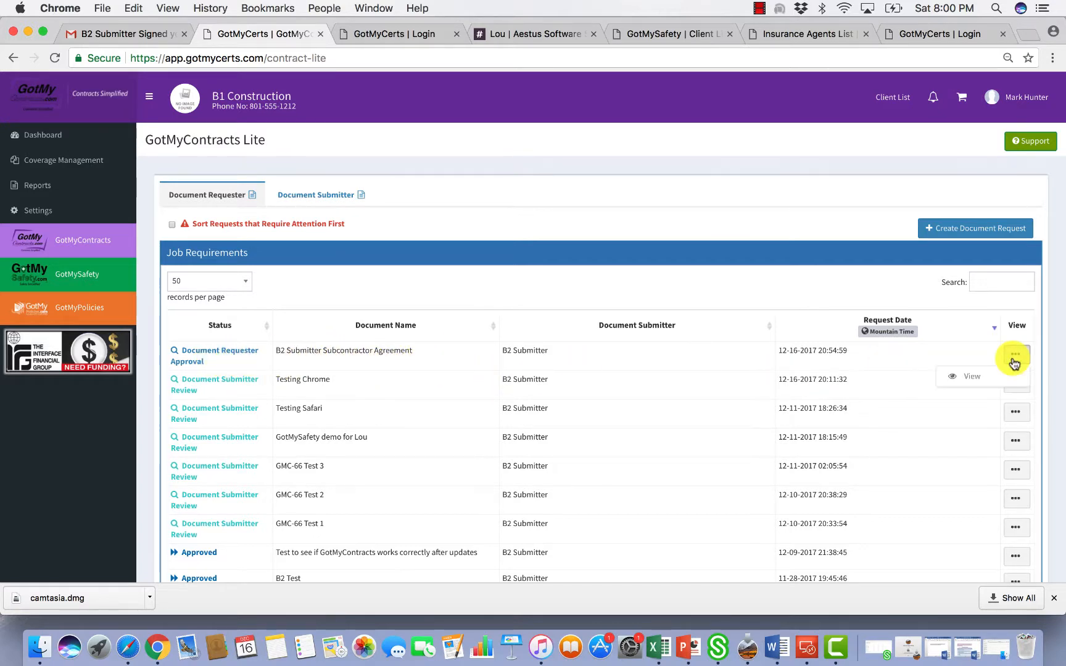
left_click(983, 376)
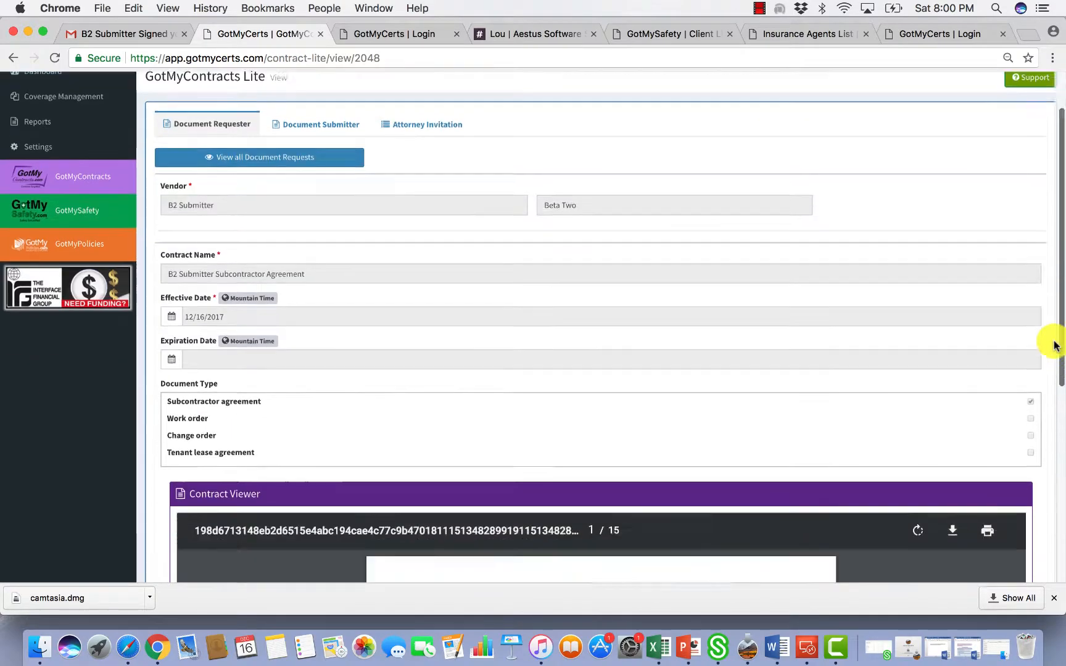
scroll(1055, 346, "down", 8)
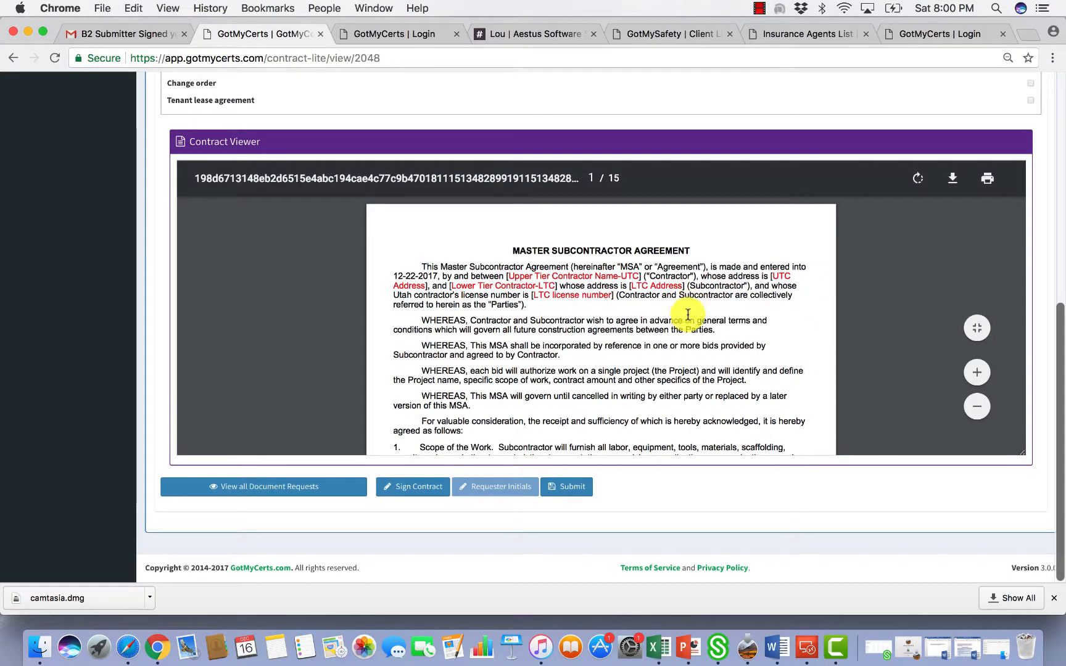
scroll(685, 321, "down", 20)
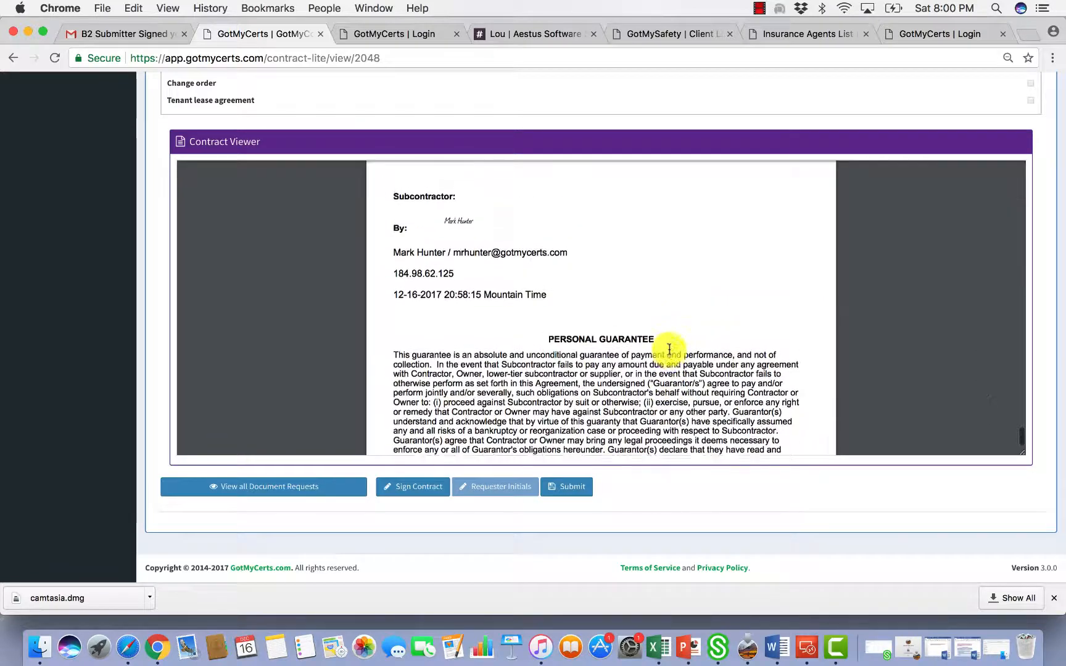
scroll(670, 350, "up", 1)
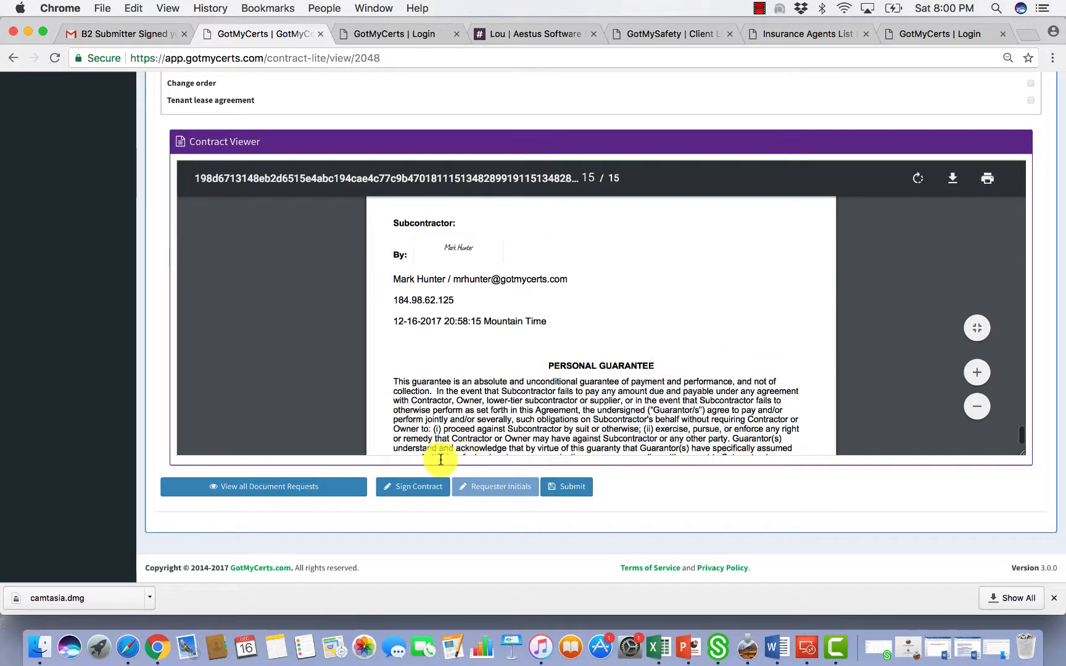
Countersign as requester by answering both security questions, then submit the contract for approval
left_click(423, 491)
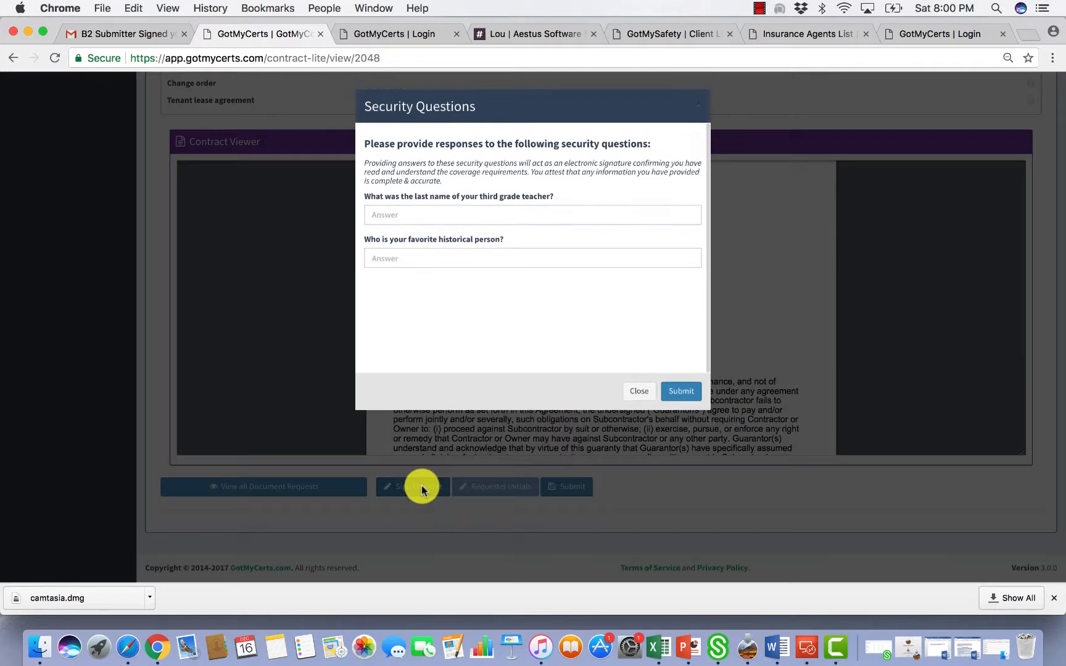
left_click(422, 217)
type("test")
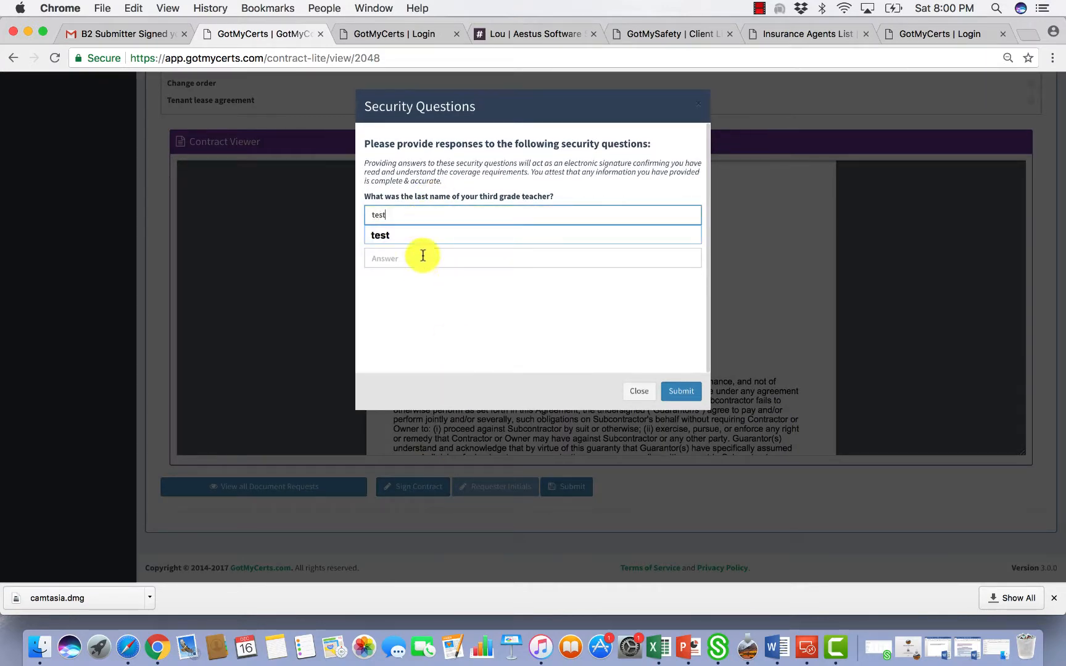
left_click(420, 264)
type("test")
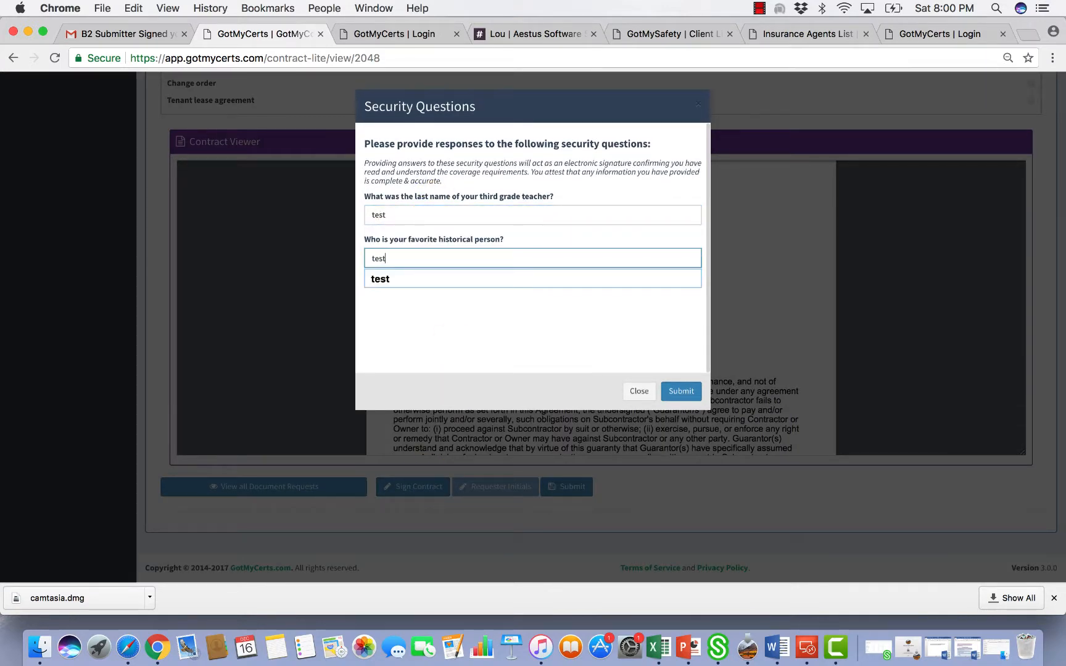
left_click(522, 320)
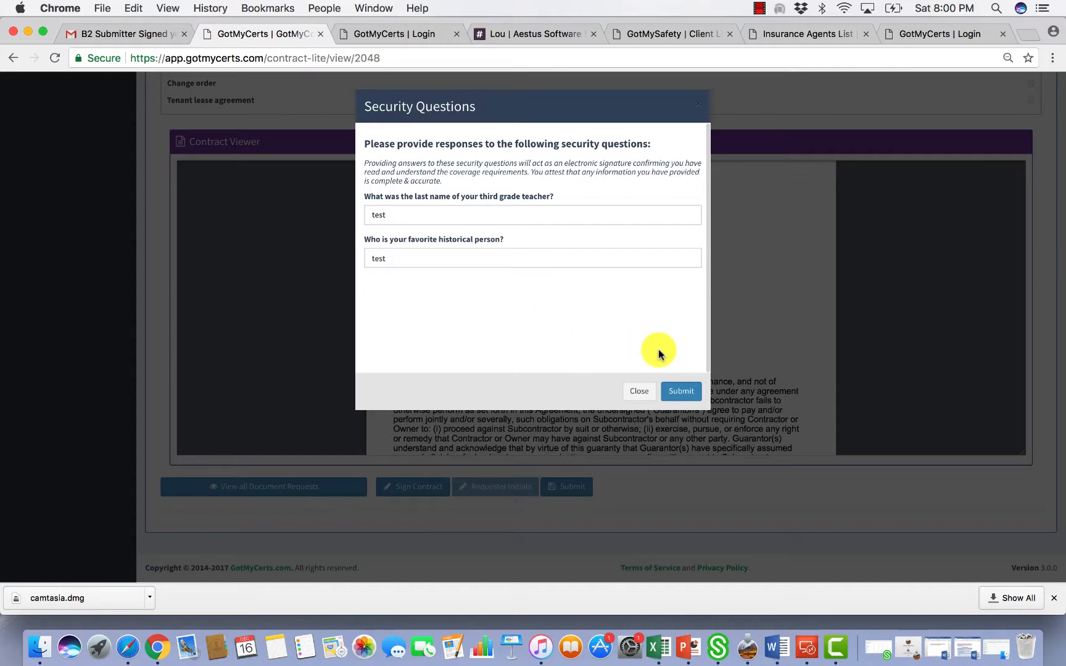
left_click(683, 392)
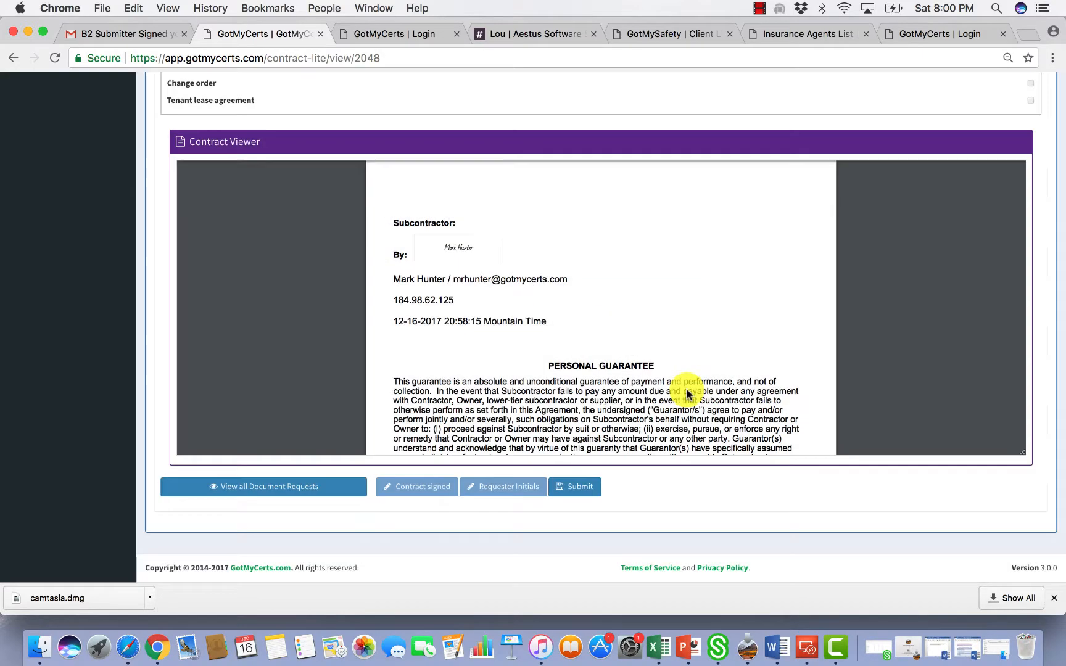
left_click(586, 491)
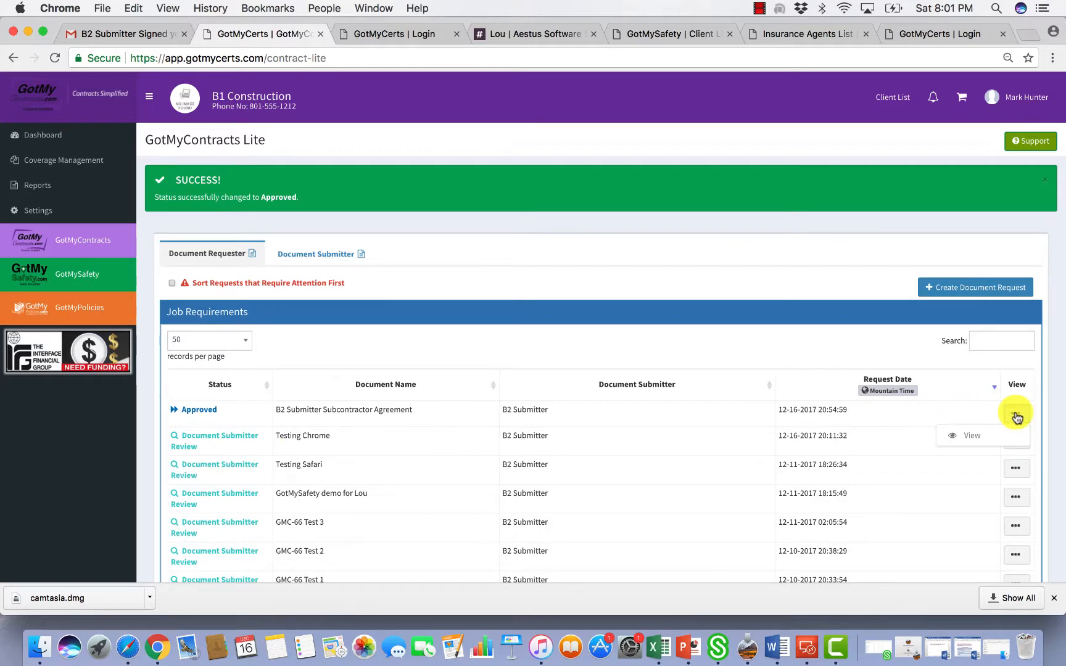
Reopen the Approved agreement and scroll its PDF to the Contractor and Subcontractor signatures
left_click(980, 436)
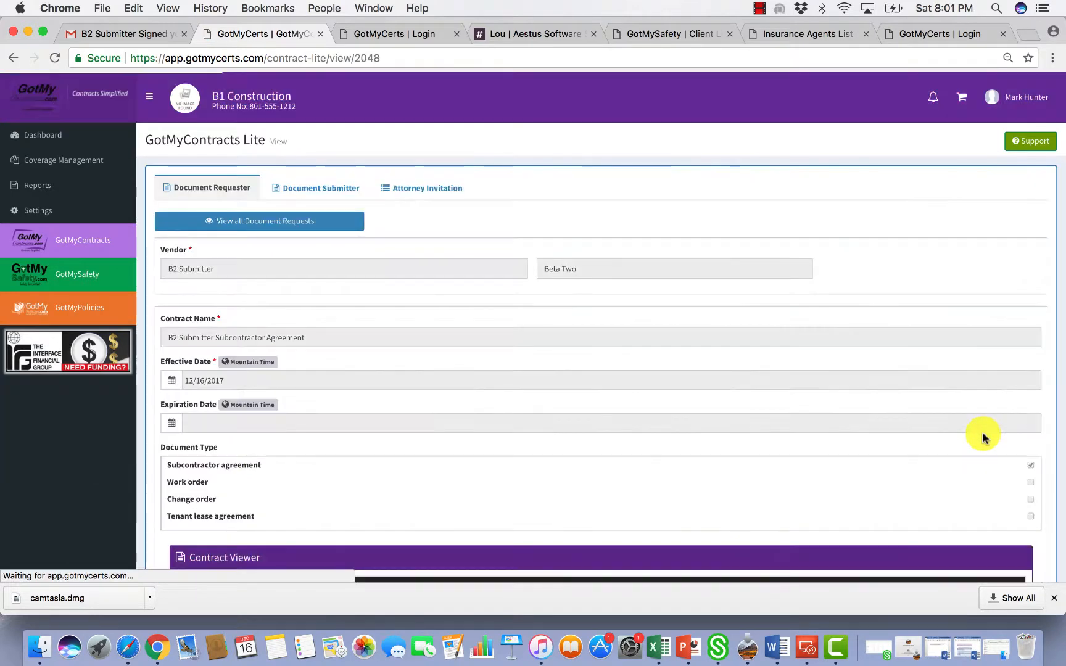
scroll(1053, 437, "down", 7)
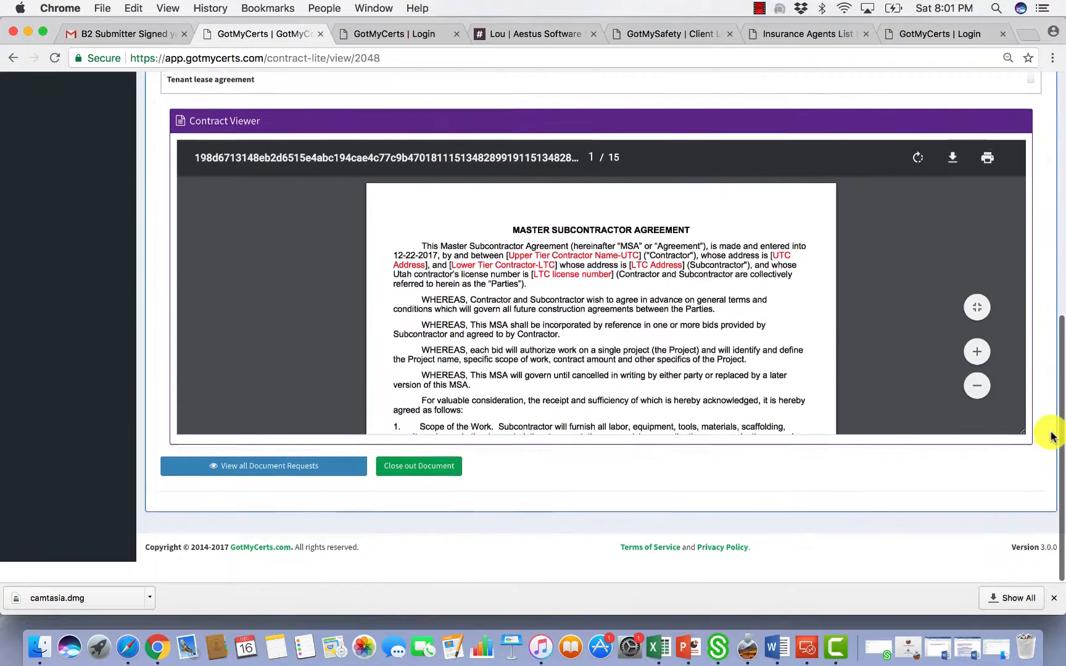
scroll(678, 352, "down", 15)
scroll(679, 353, "down", 20)
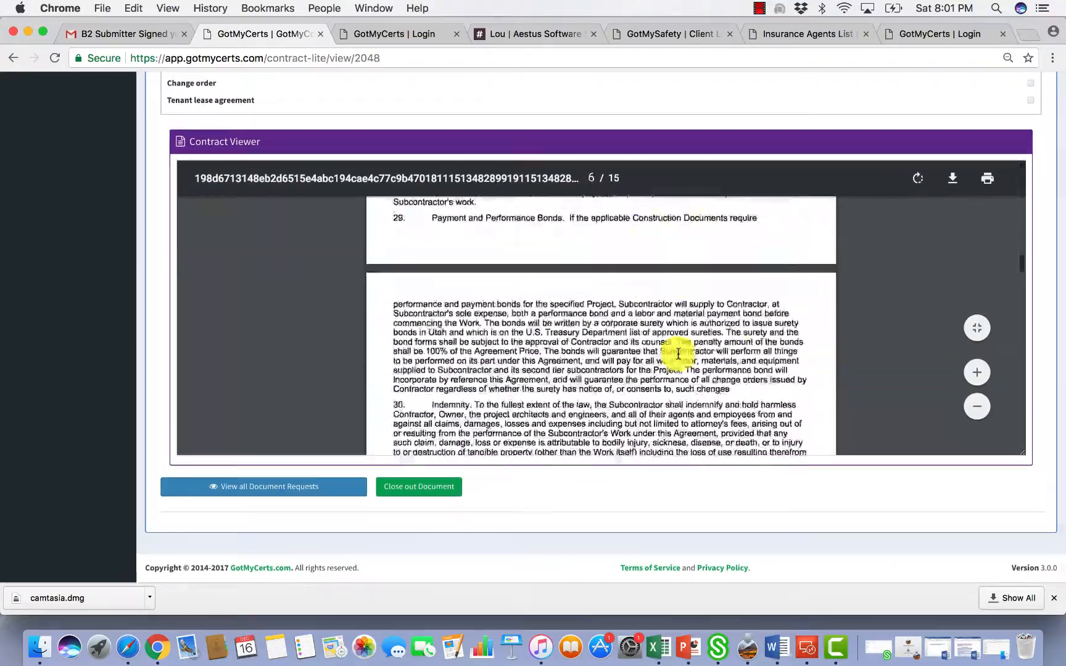
scroll(678, 354, "down", 20)
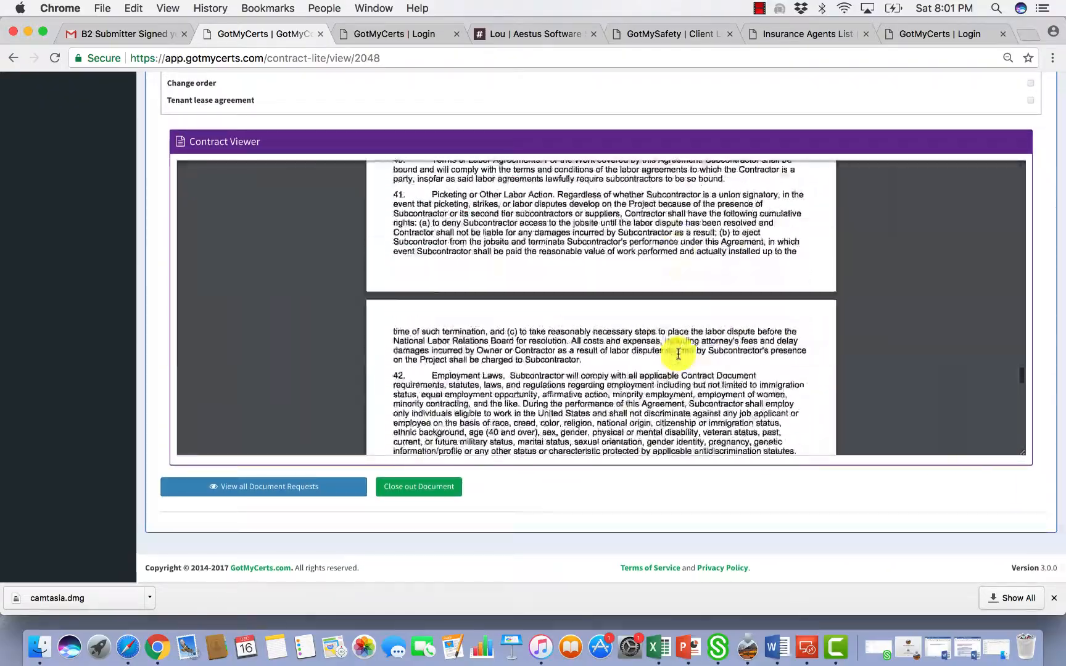
scroll(679, 354, "down", 20)
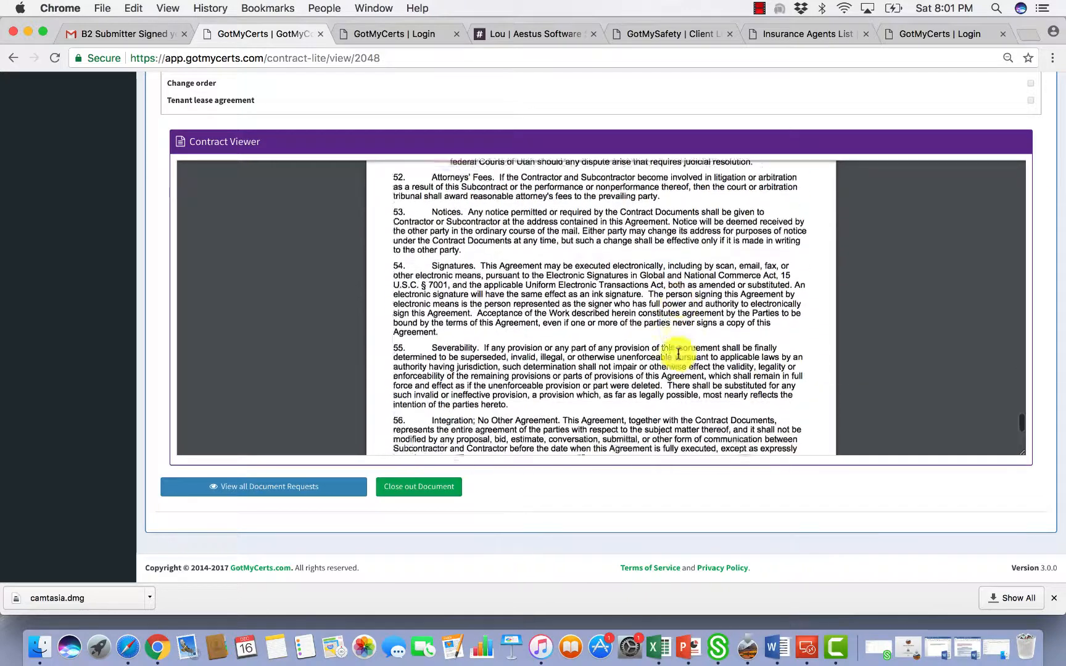
scroll(678, 354, "up", 3)
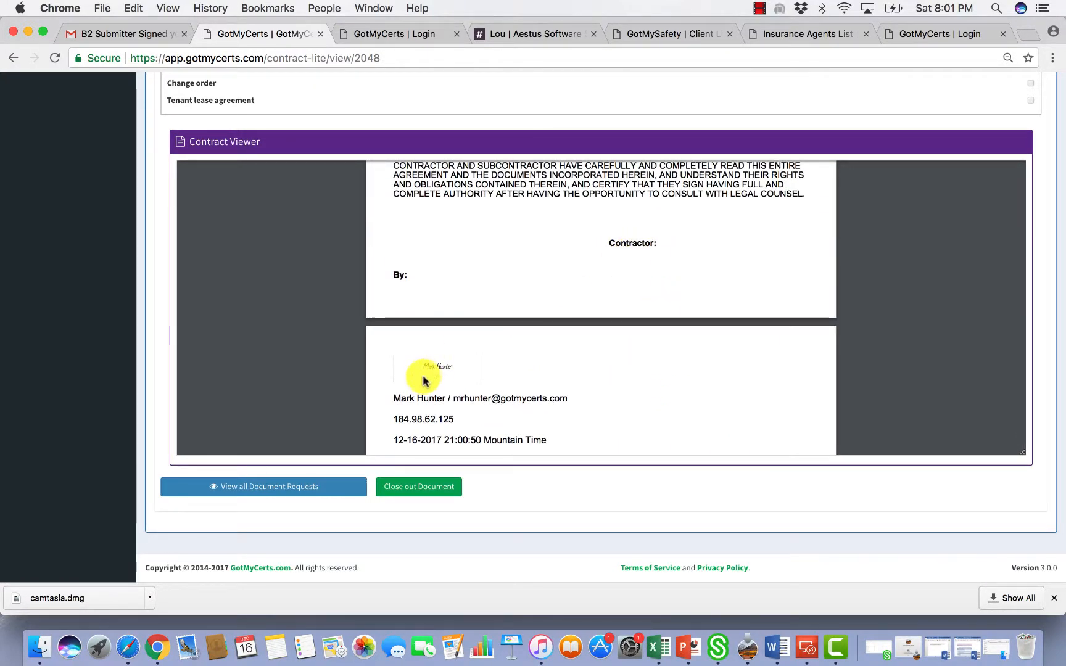
scroll(501, 400, "down", 4)
scroll(501, 399, "down", 4)
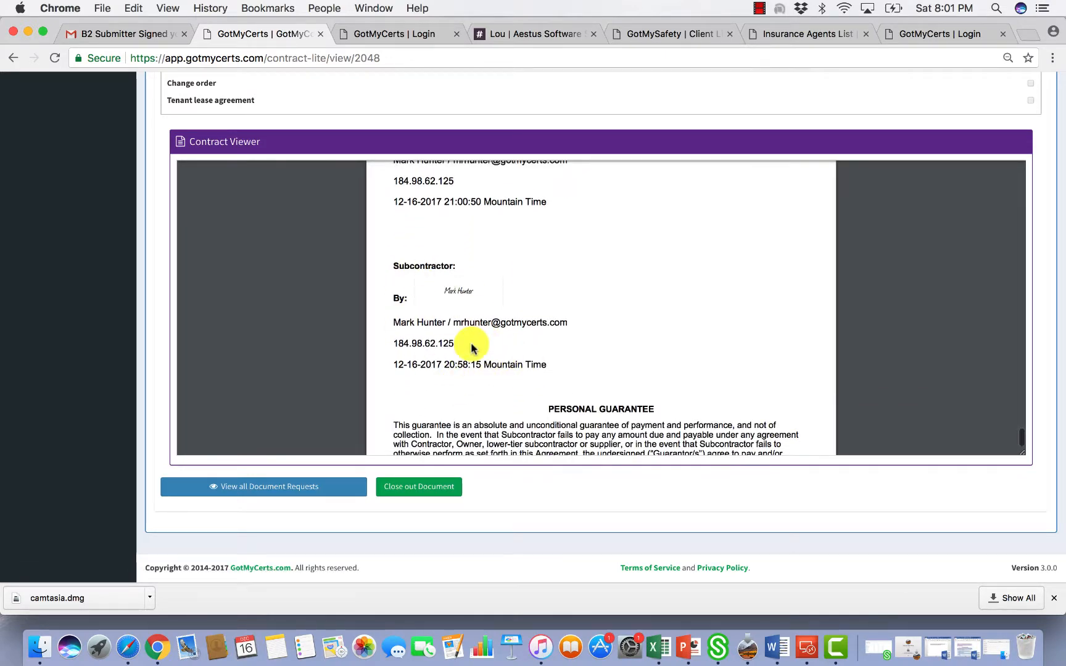
scroll(469, 370, "down", 8)
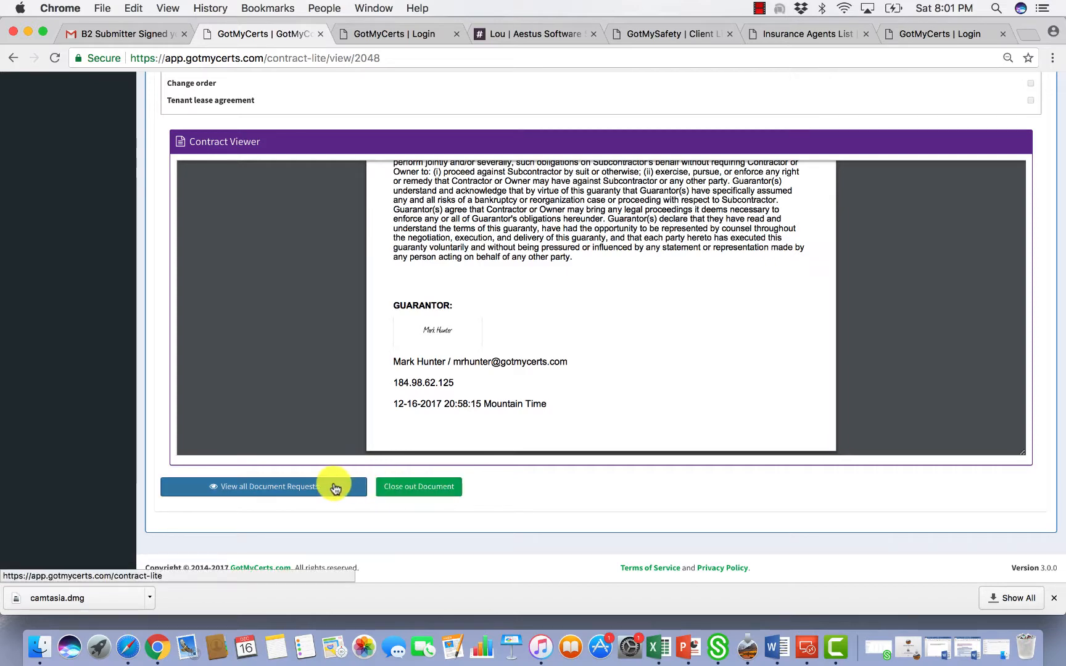
scroll(675, 435, "up", 5)
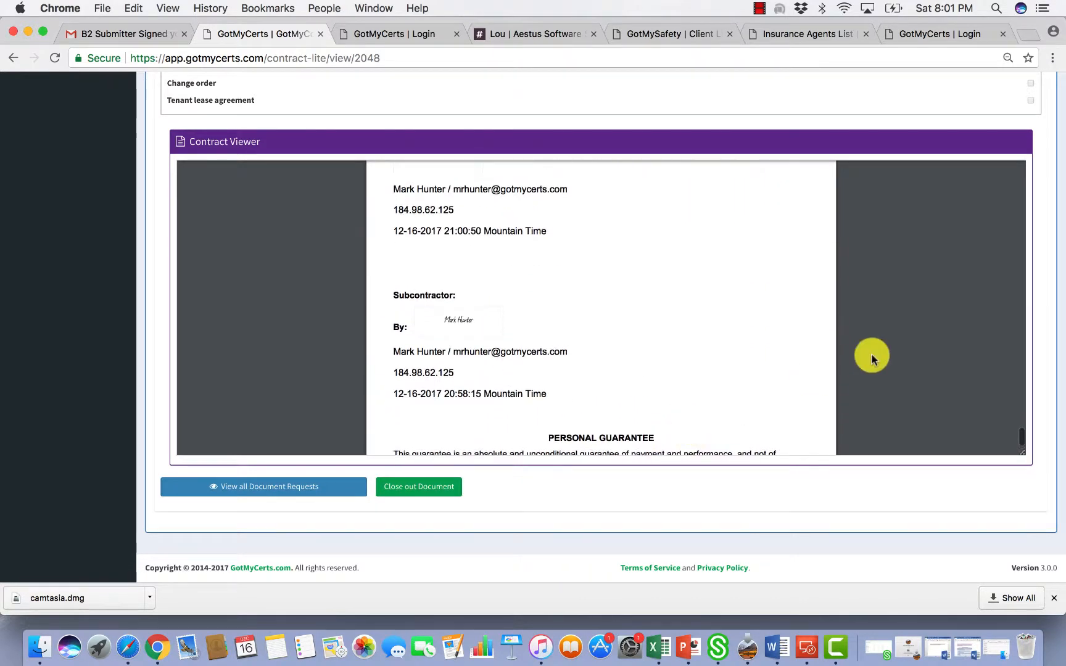
scroll(1050, 292, "up", 3)
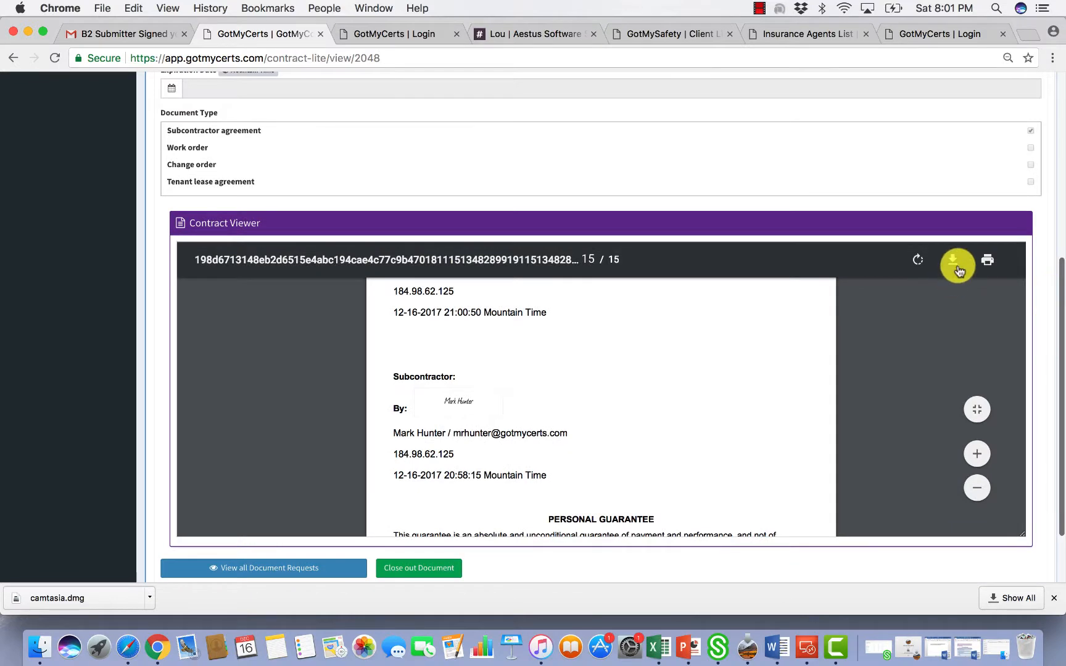
left_click(954, 262)
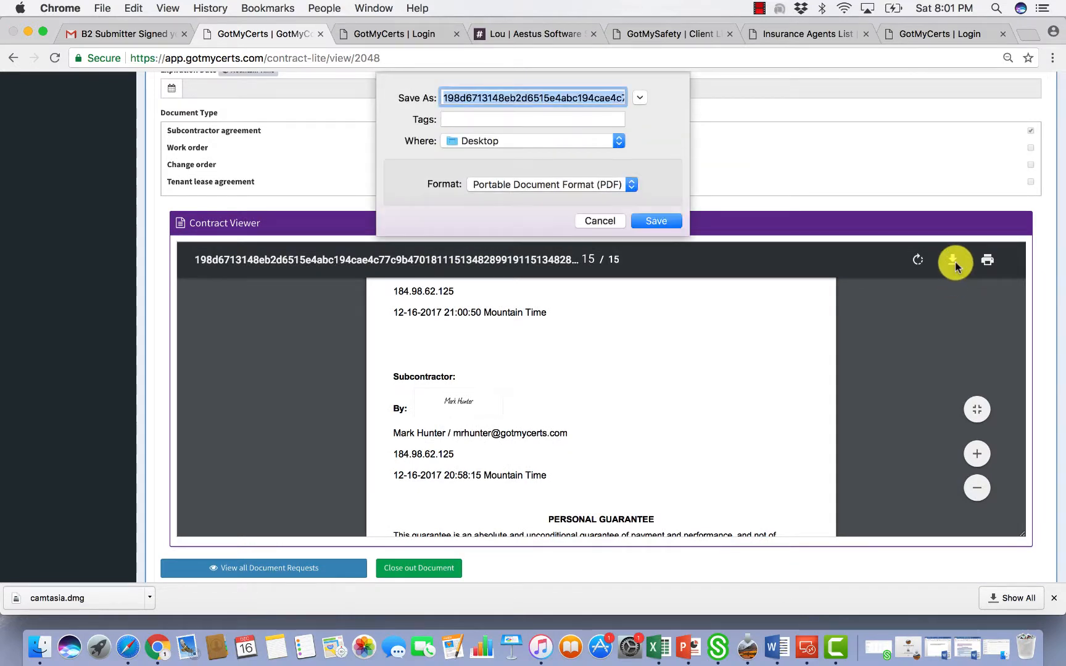
left_click(600, 221)
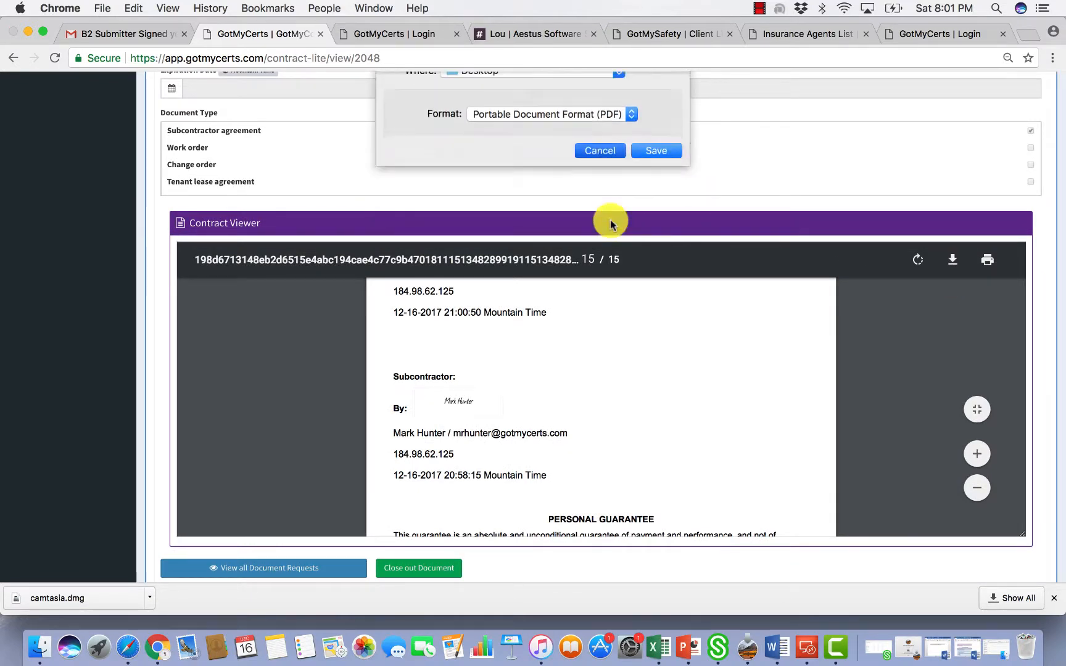
left_click(989, 264)
key("Escape")
scroll(1047, 333, "up", 5)
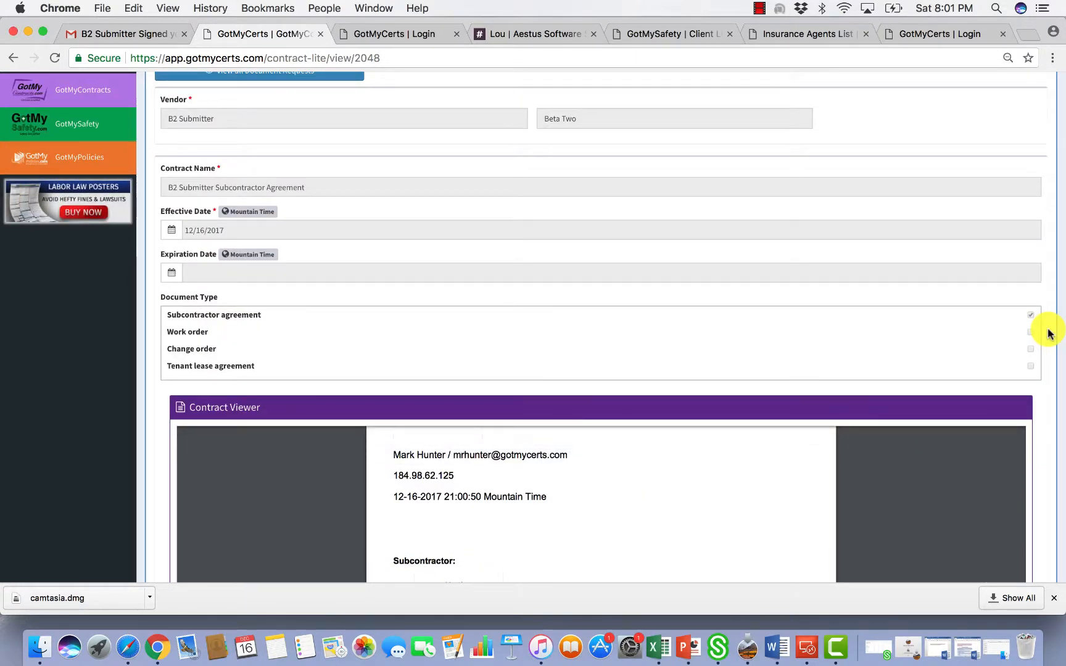
scroll(1049, 333, "down", 5)
scroll(1049, 333, "up", 8)
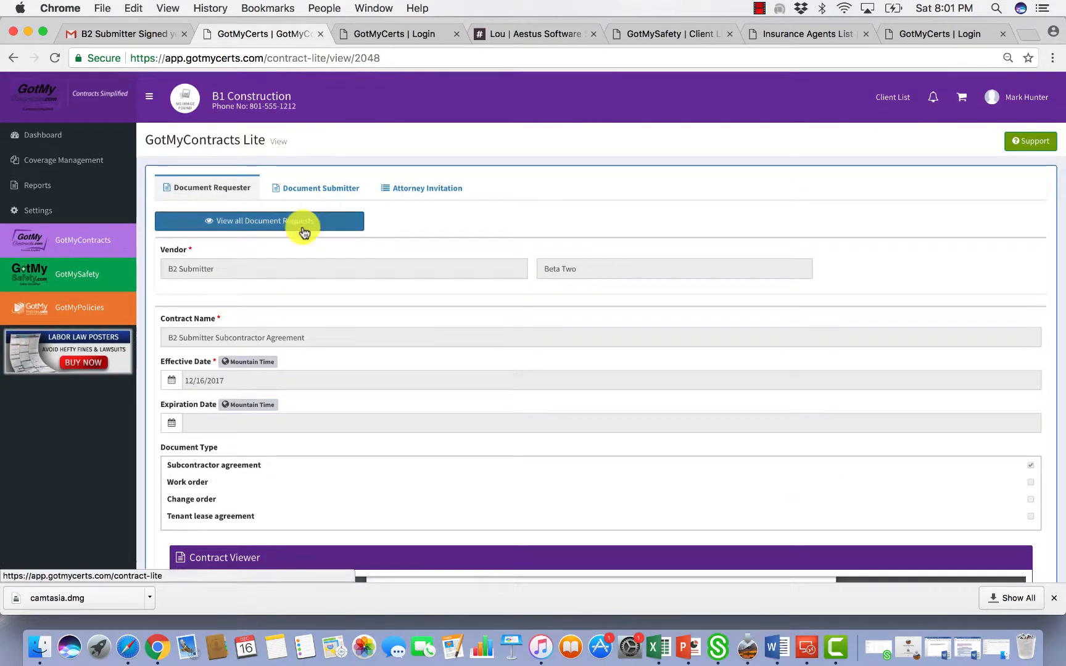